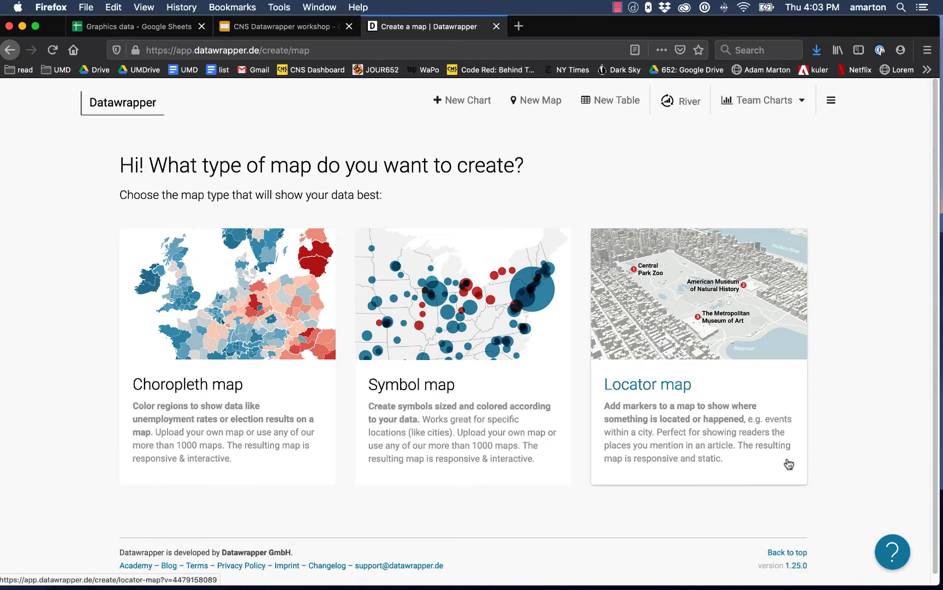
Start a new choropleth map and preview the Asia base map
click(250, 335)
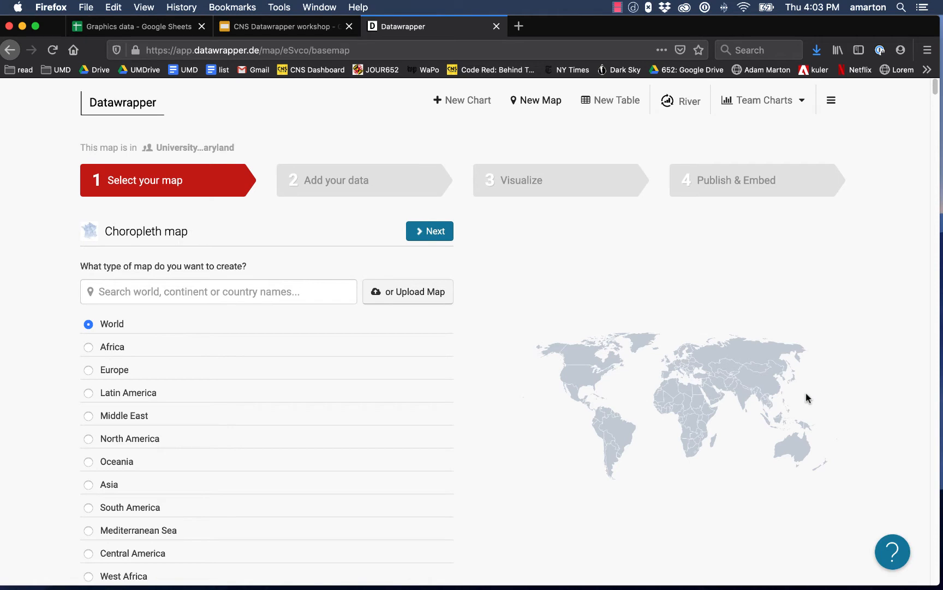
scroll(729, 394, down, 3)
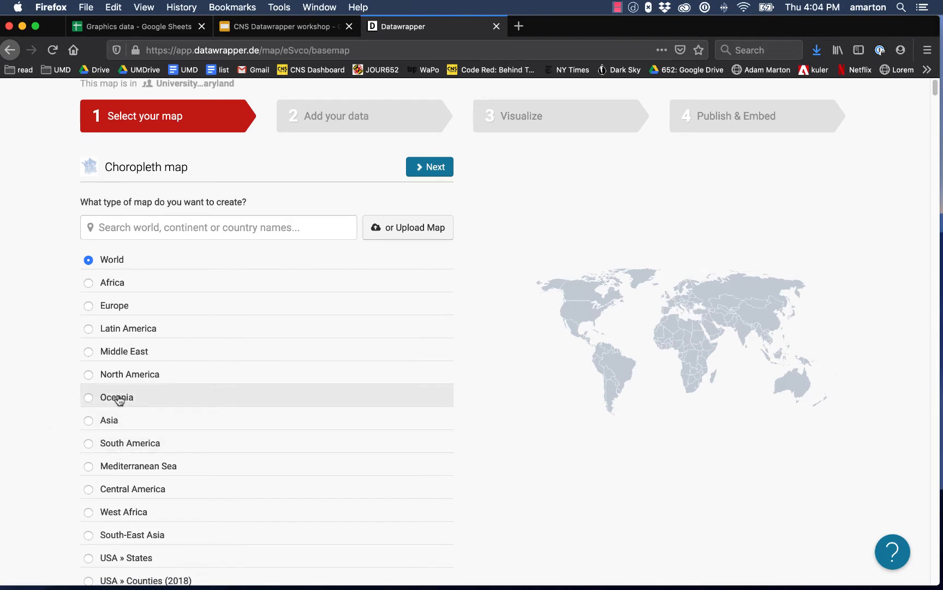
click(117, 417)
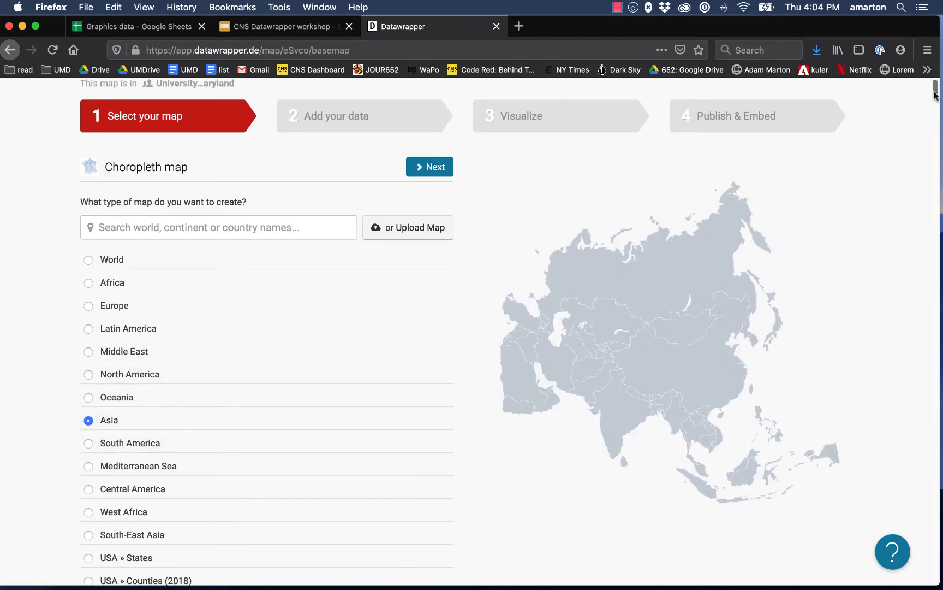
Examine the range of available base maps, down to the ZIP code maps of the US states
drag(934, 94, 933, 390)
scroll(616, 468, down, 1)
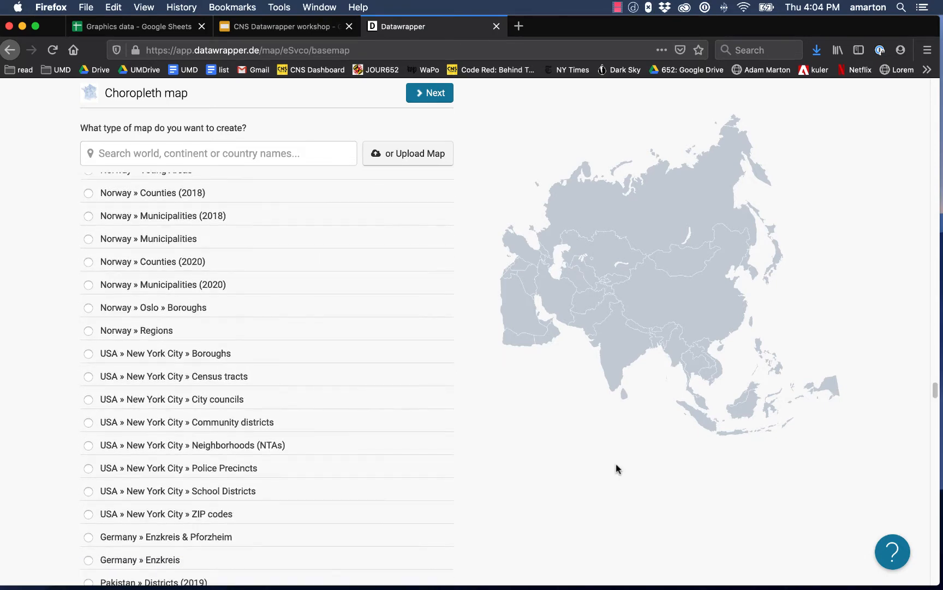
scroll(617, 467, down, 2)
scroll(617, 465, up, 5)
scroll(617, 463, down, 15)
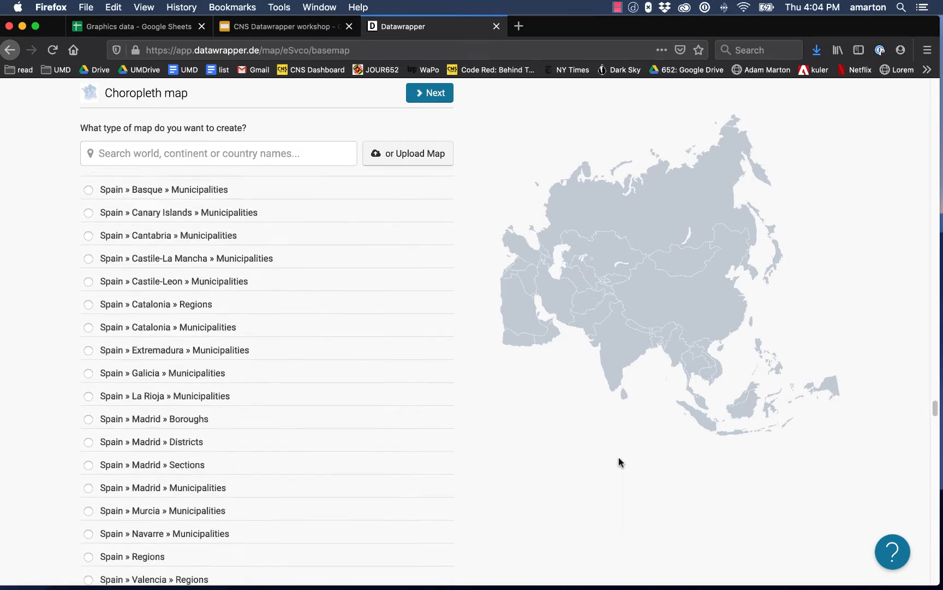
scroll(619, 461, down, 20)
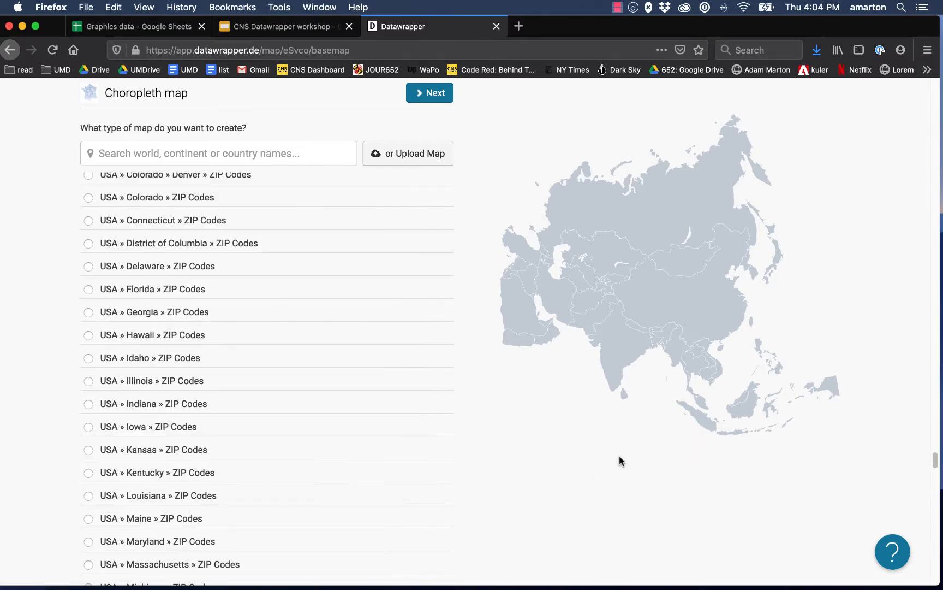
scroll(619, 461, down, 10)
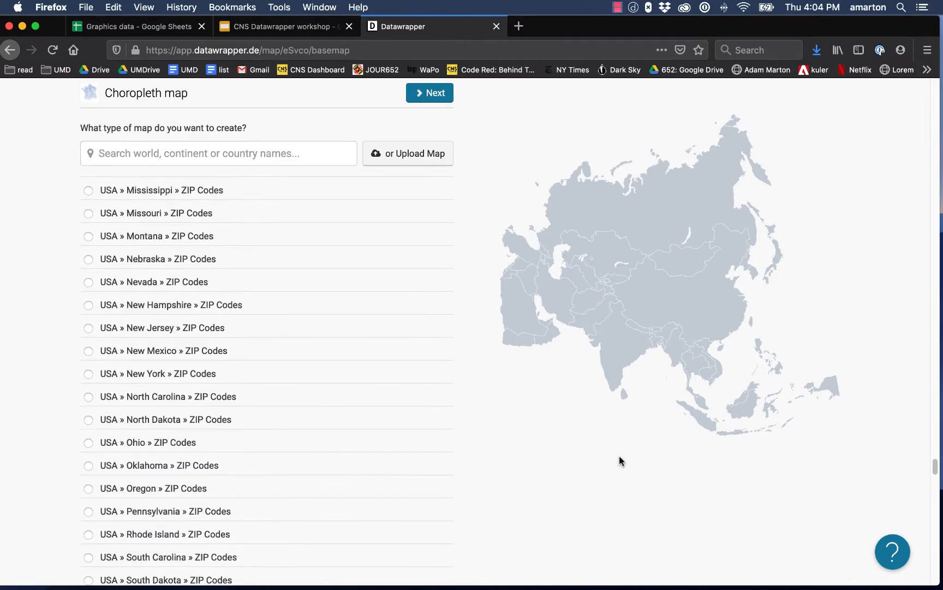
scroll(621, 461, down, 1)
scroll(620, 461, up, 5)
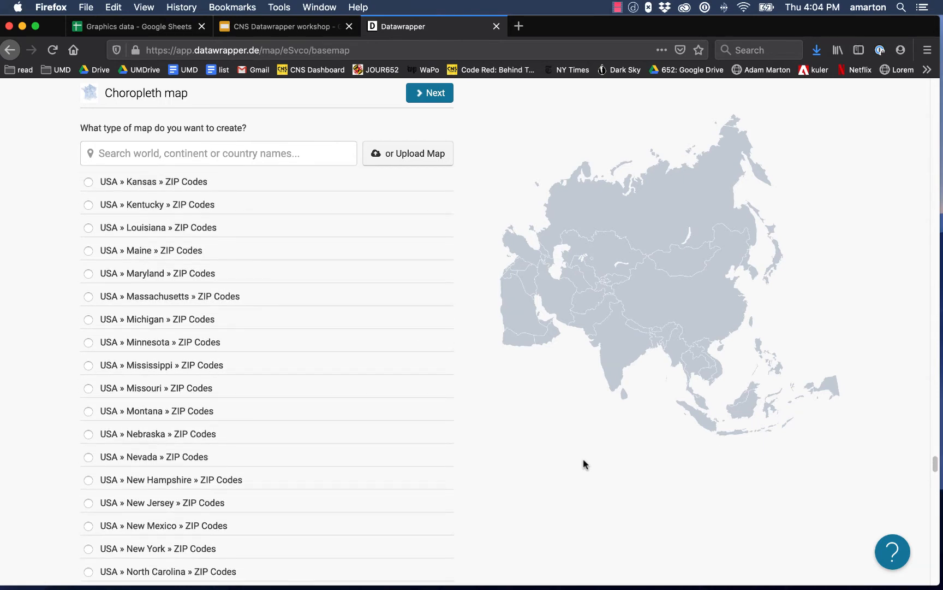
scroll(268, 393, up, 1)
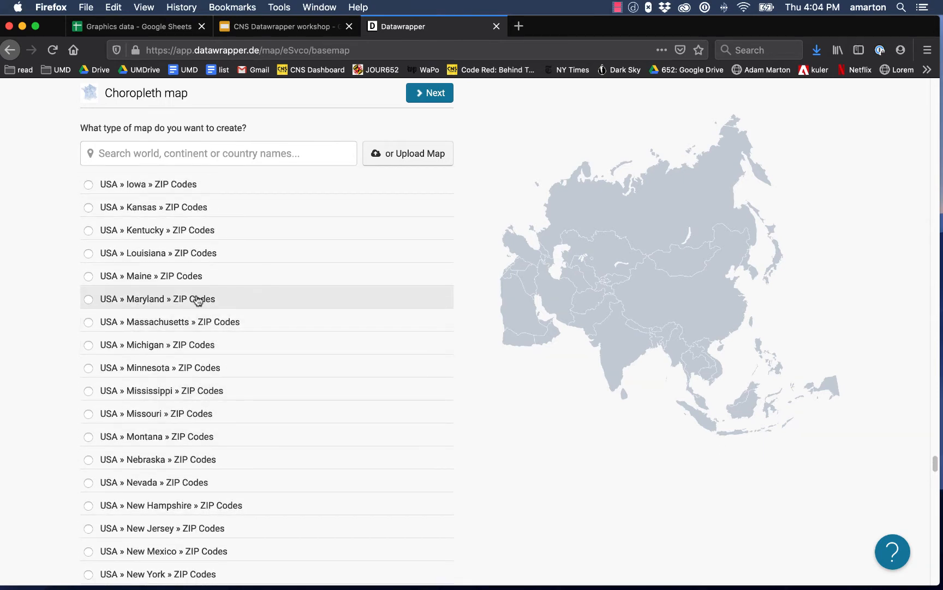
Choose the USA » Maryland » Counties base map and continue to adding data
scroll(420, 389, down, 20)
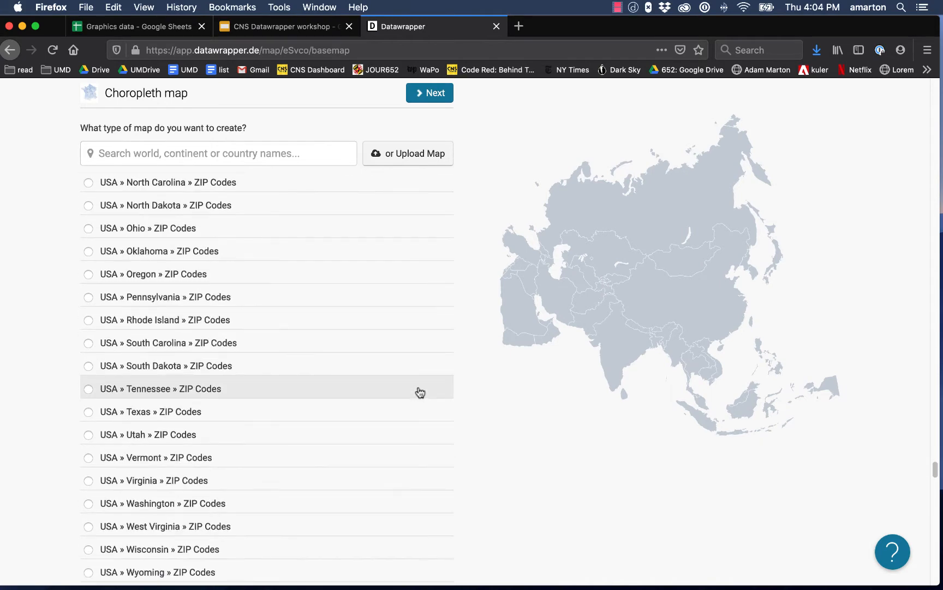
scroll(419, 389, down, 20)
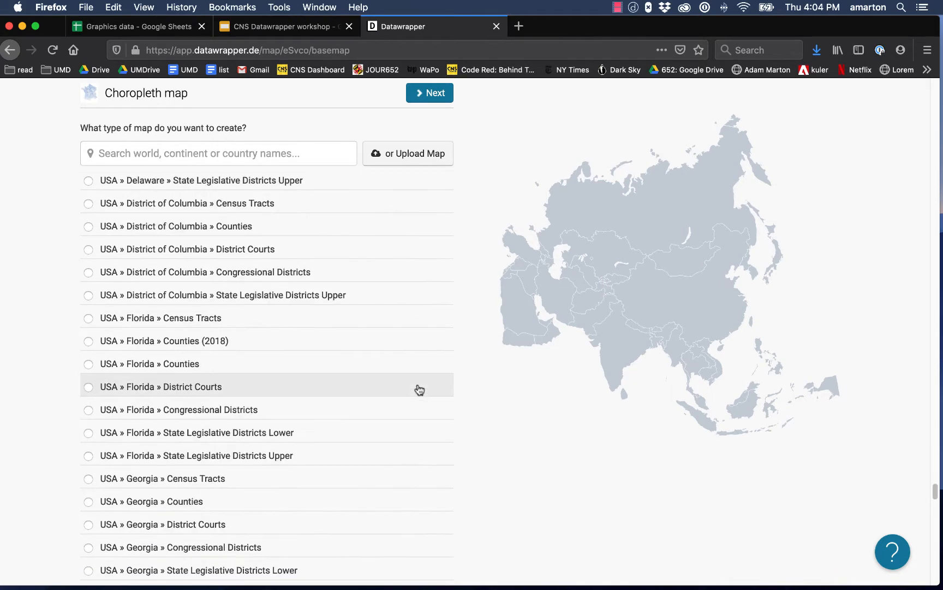
scroll(419, 389, down, 20)
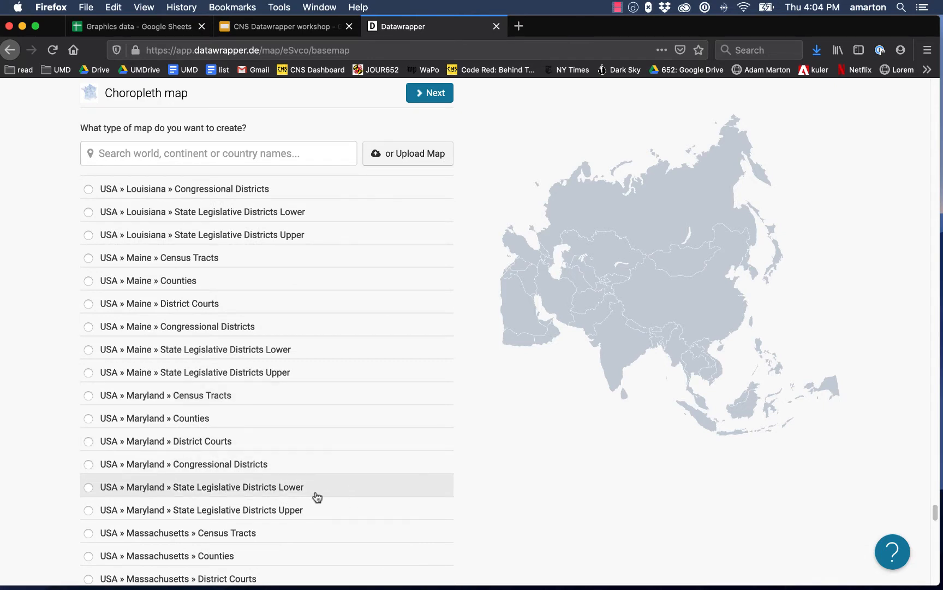
click(282, 420)
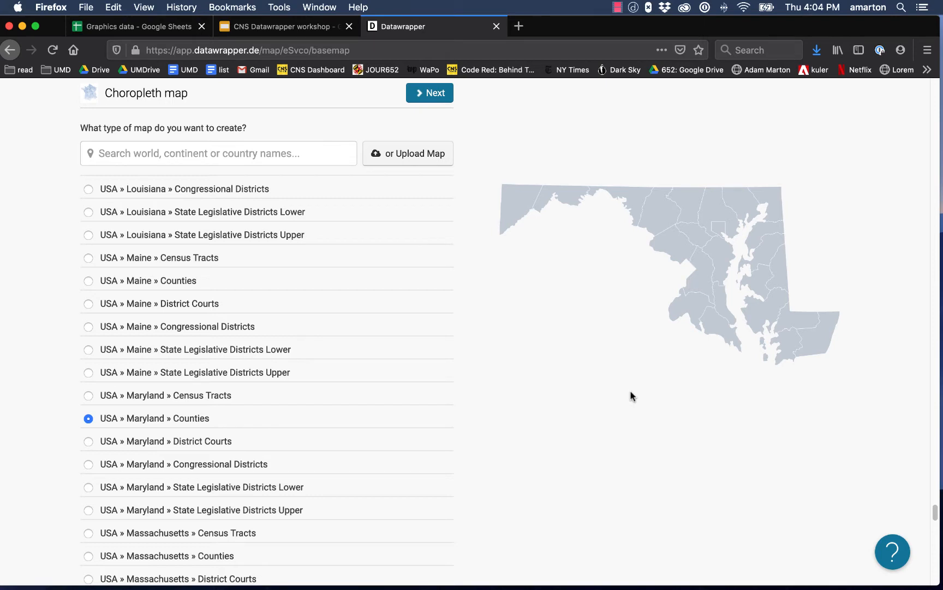
click(439, 97)
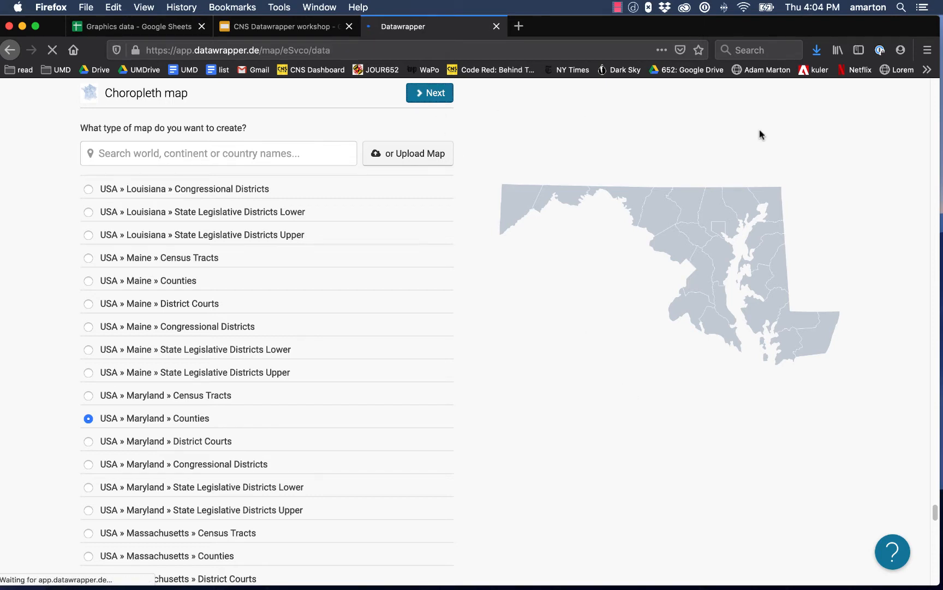
Switch to the Graphics data spreadsheet in Google Sheets and show the county table on the Extreme heat events by county sheet
scroll(810, 326, down, 2)
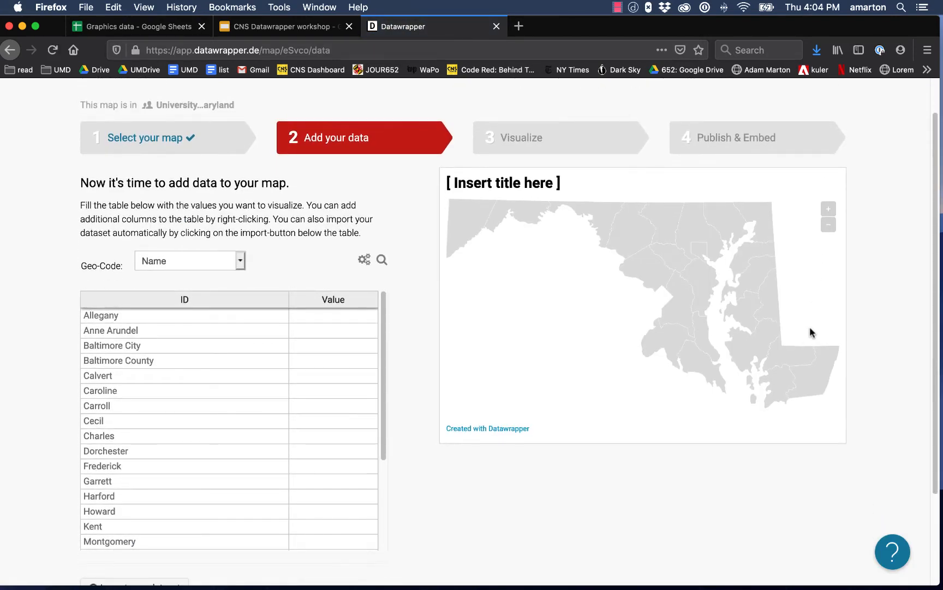
mouse_move(217, 562)
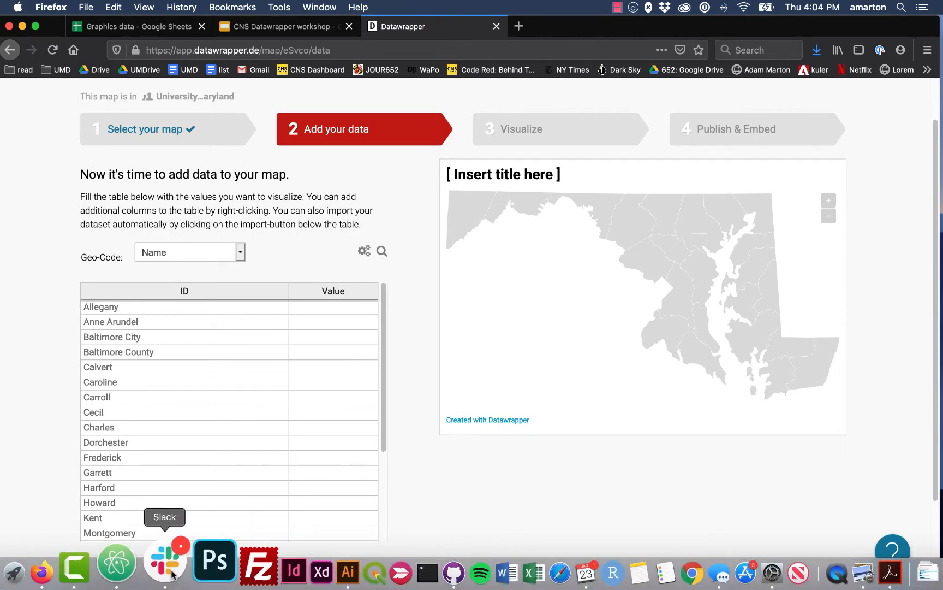
click(134, 26)
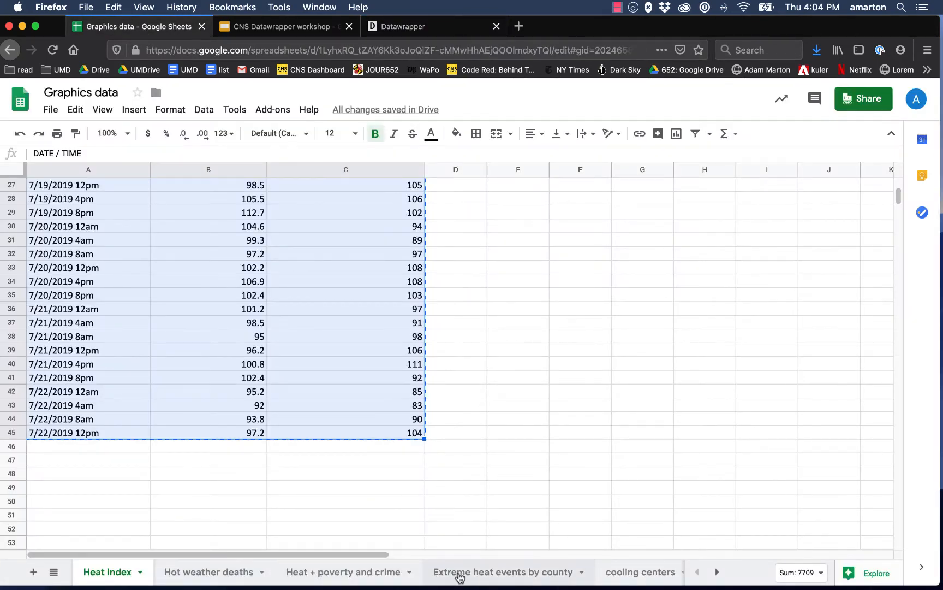
click(478, 570)
scroll(604, 379, down, 1)
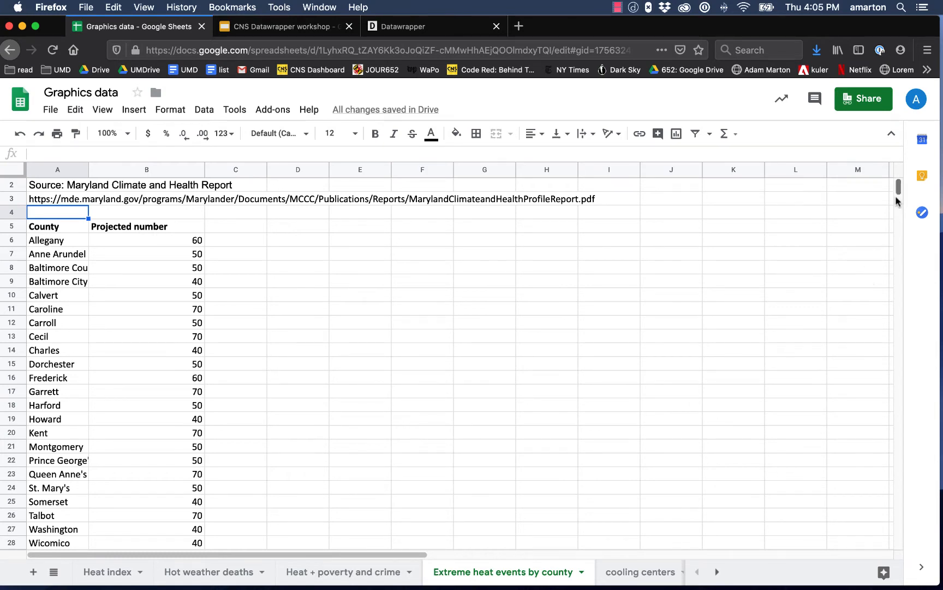
drag(898, 186, 893, 189)
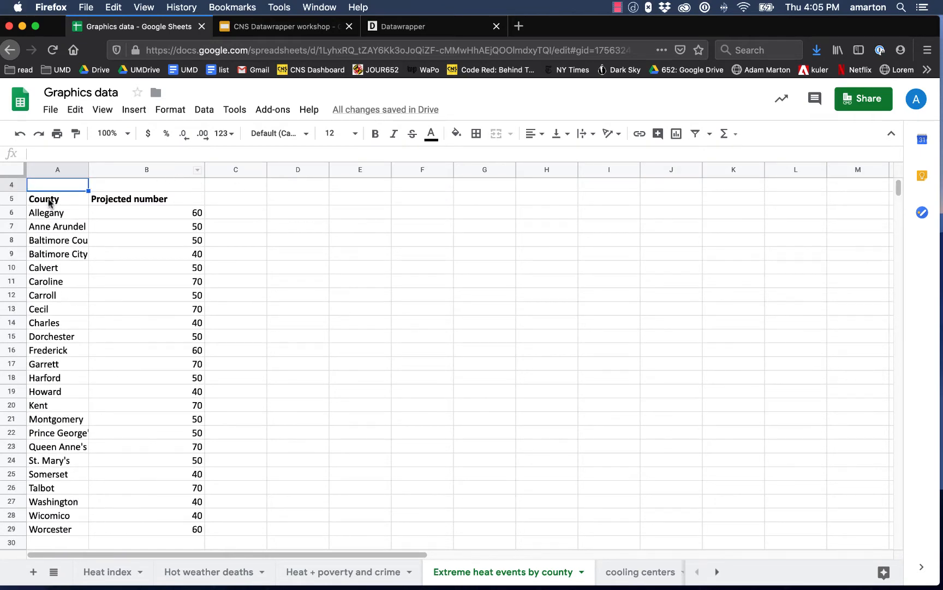
Copy the county table including its header row and paste it over all rows of the Datawrapper map's data table
drag(49, 202, 165, 529)
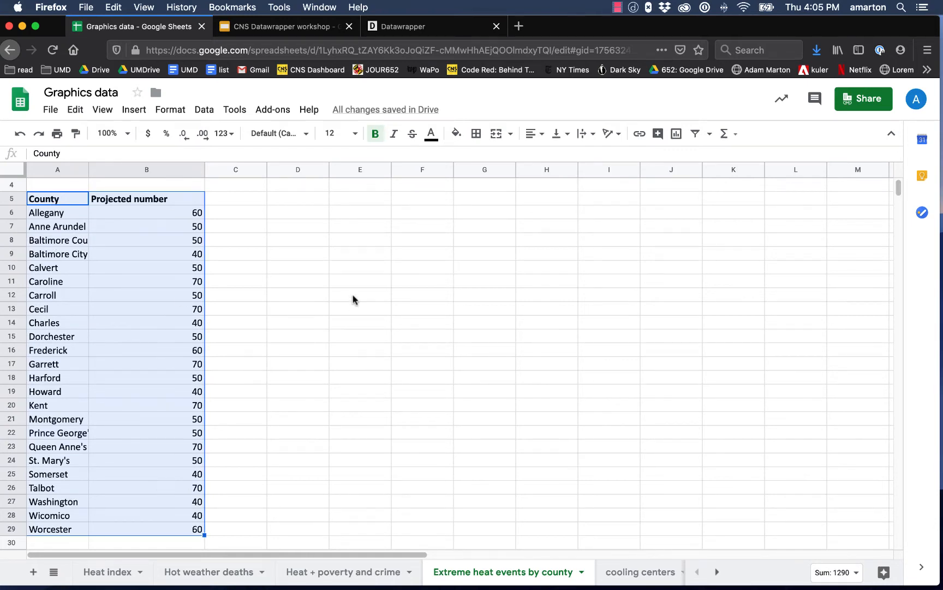
key(super+c)
key(ctrl+Tab)
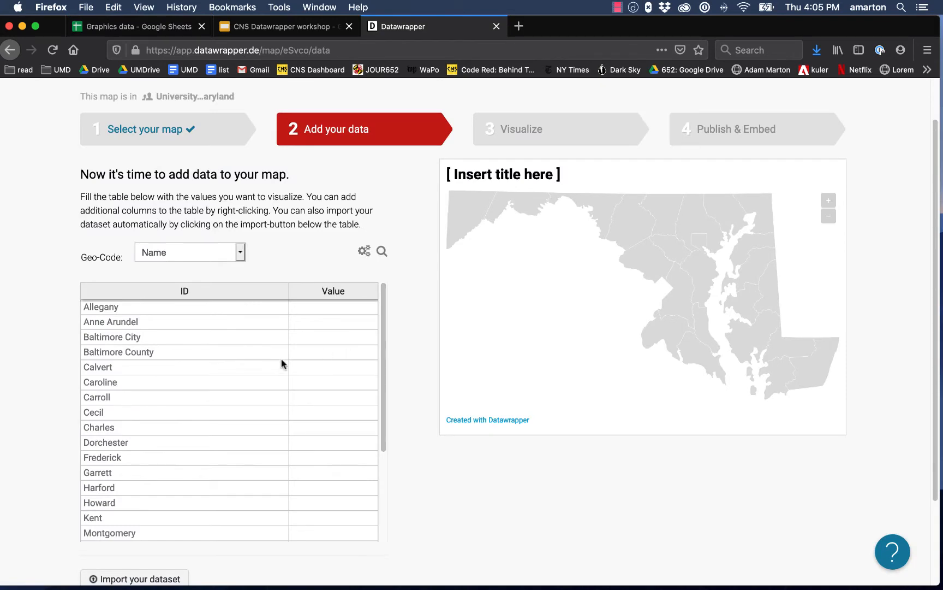
drag(130, 309, 327, 584)
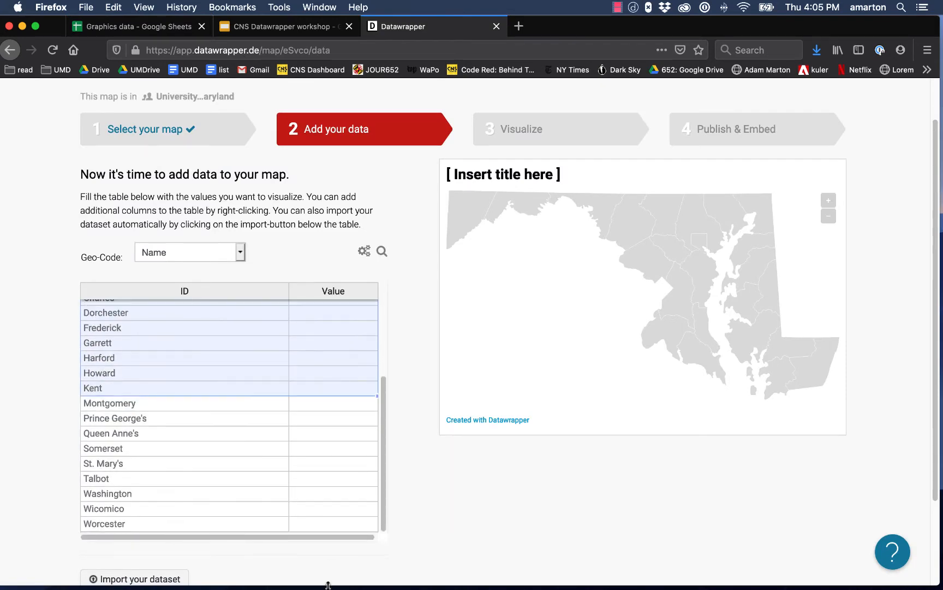
drag(391, 556, 331, 515)
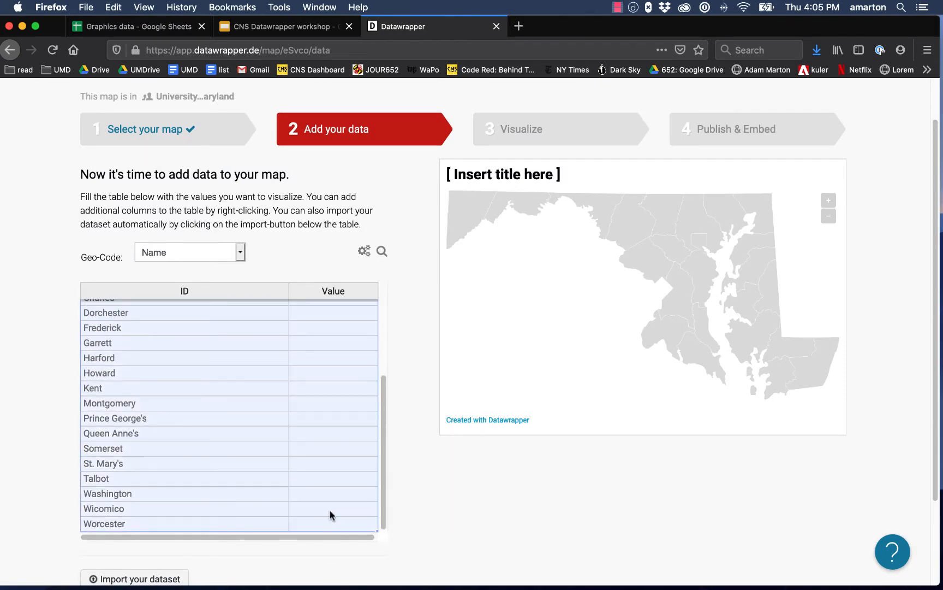
key(super+v)
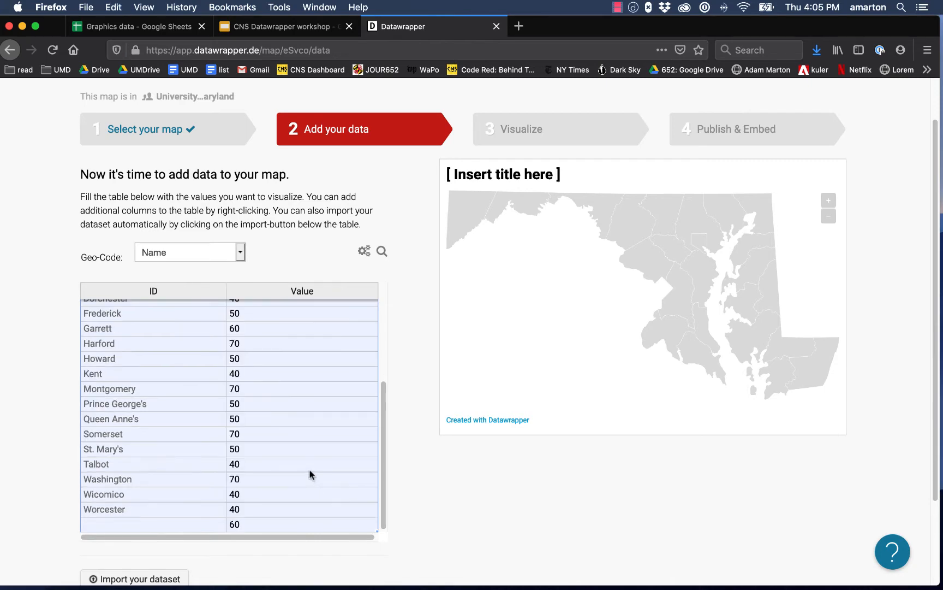
scroll(389, 445, down, 3)
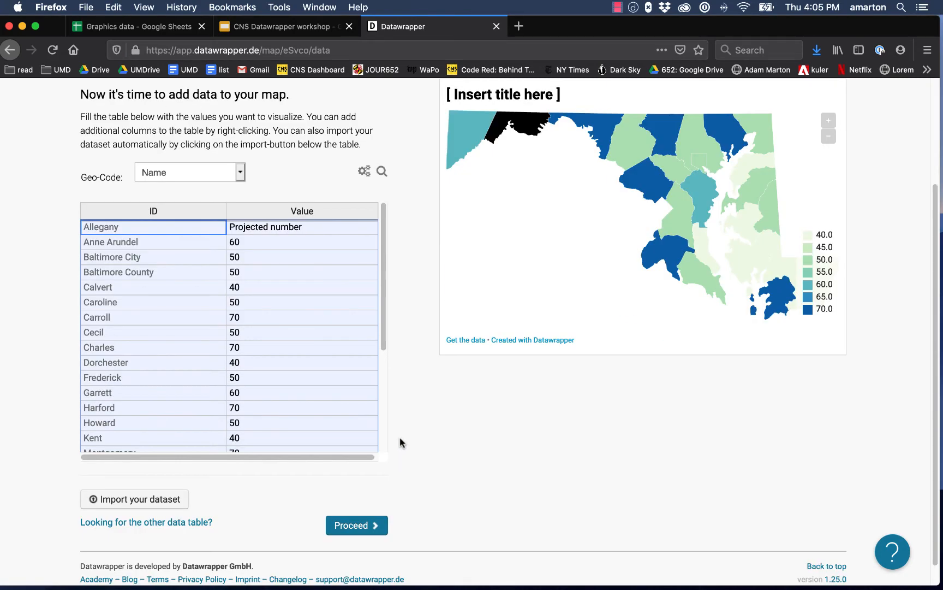
scroll(279, 273, up, 1)
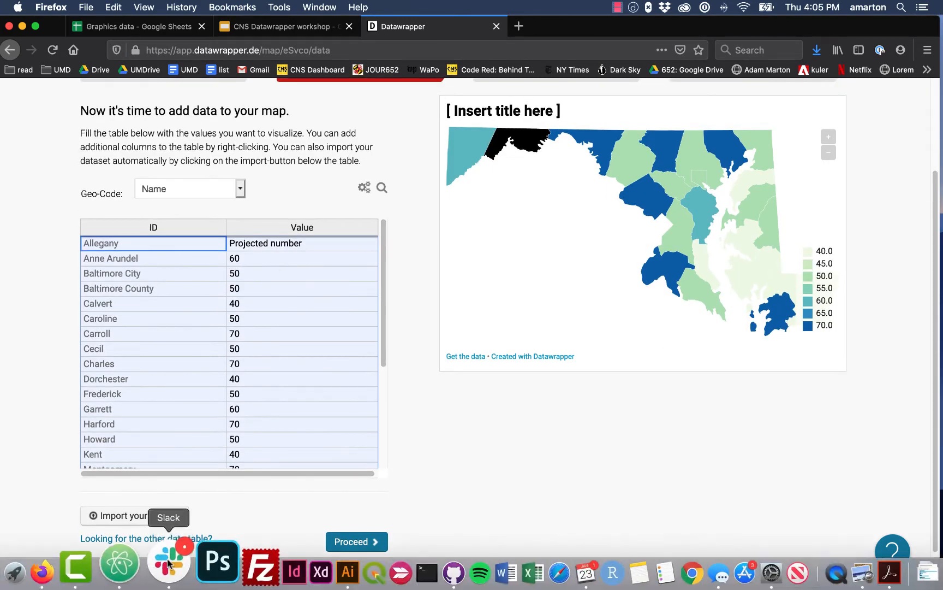
In the Graphics data spreadsheet, copy the county names and projected numbers from Allegany to Worcester without the header row
click(117, 27)
click(235, 285)
drag(54, 215, 186, 380)
key(super+c)
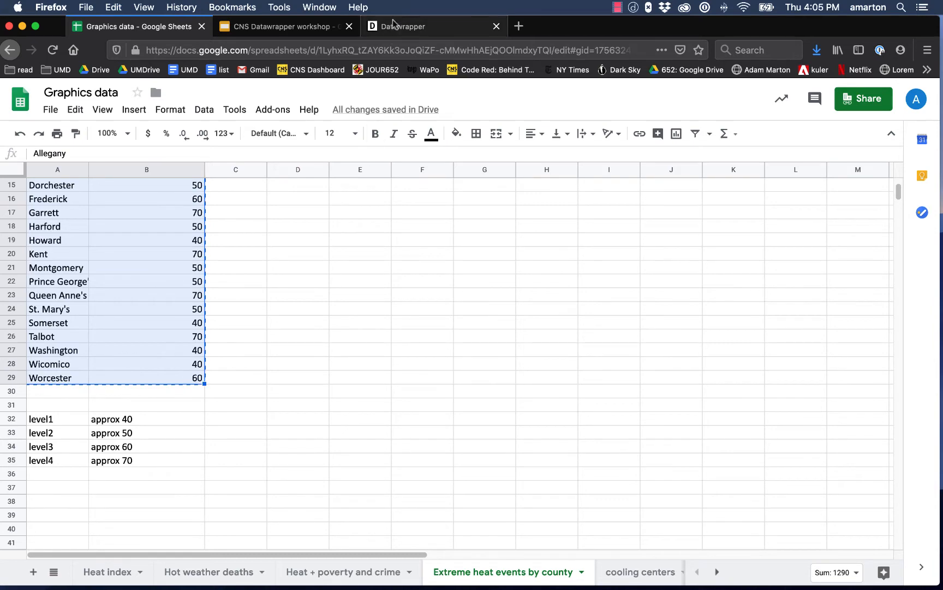
Switch back to Datawrapper and paste the copied county rows over all existing rows of the map's data table
click(379, 27)
drag(191, 245, 287, 465)
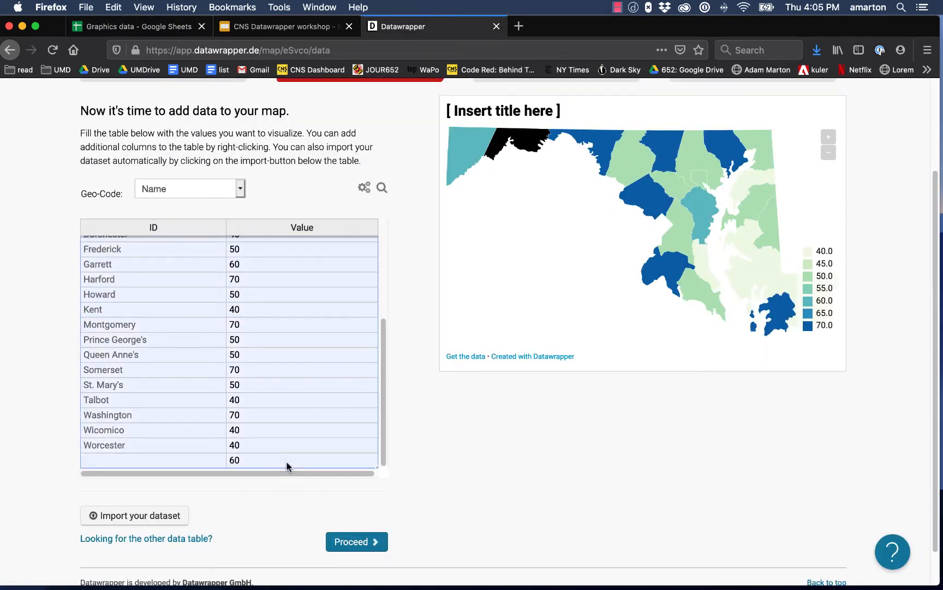
key(super+v)
scroll(275, 376, up, 10)
scroll(295, 472, down, 5)
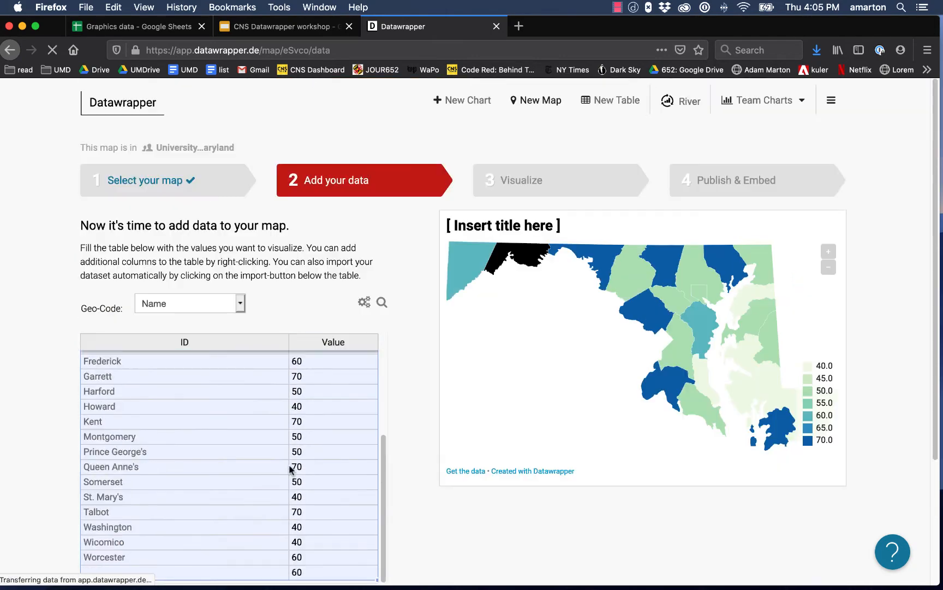
Delete the leftover value in the unnamed row below Worcester and check the table against the map preview
scroll(397, 504, down, 3)
click(286, 408)
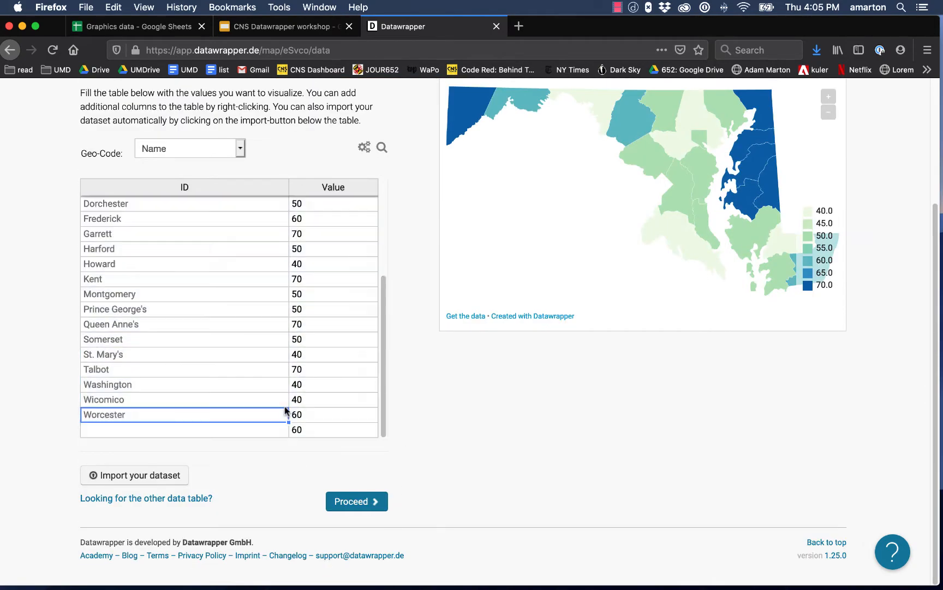
click(320, 428)
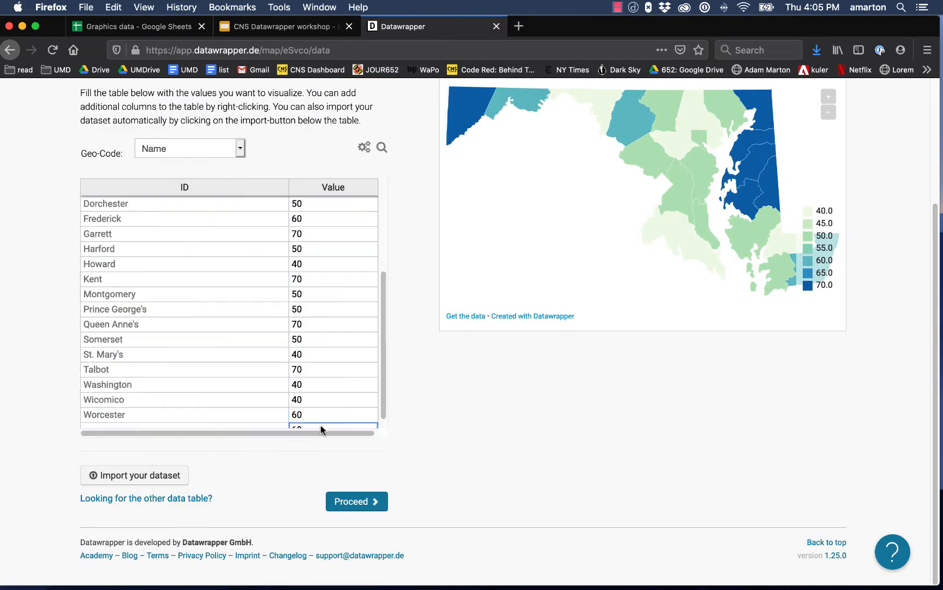
key(BackSpace)
scroll(127, 319, up, 10)
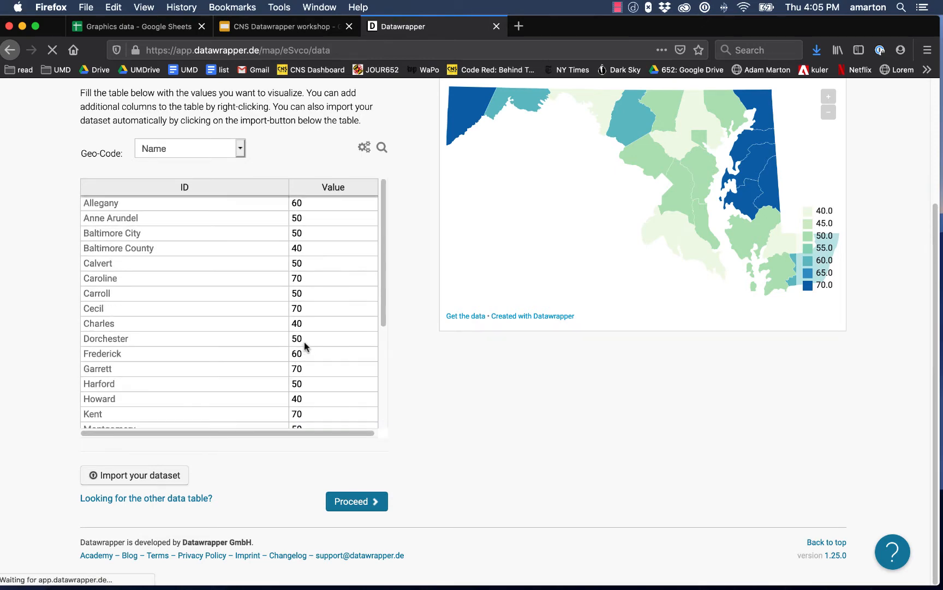
scroll(410, 407, down, 3)
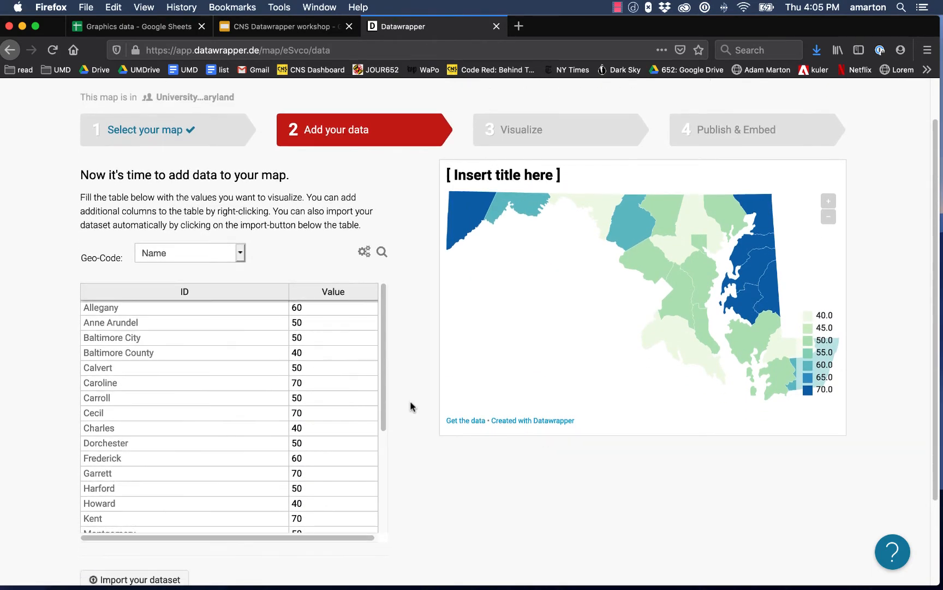
Proceed to the Visualize stage and bring the map preview with its refine settings into view
click(356, 544)
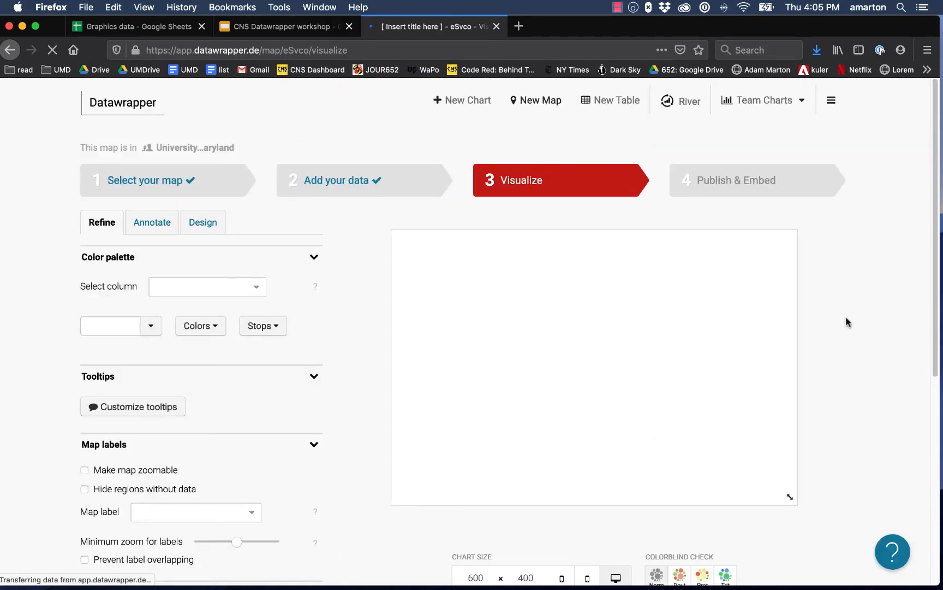
scroll(848, 320, down, 1)
scroll(849, 317, down, 1)
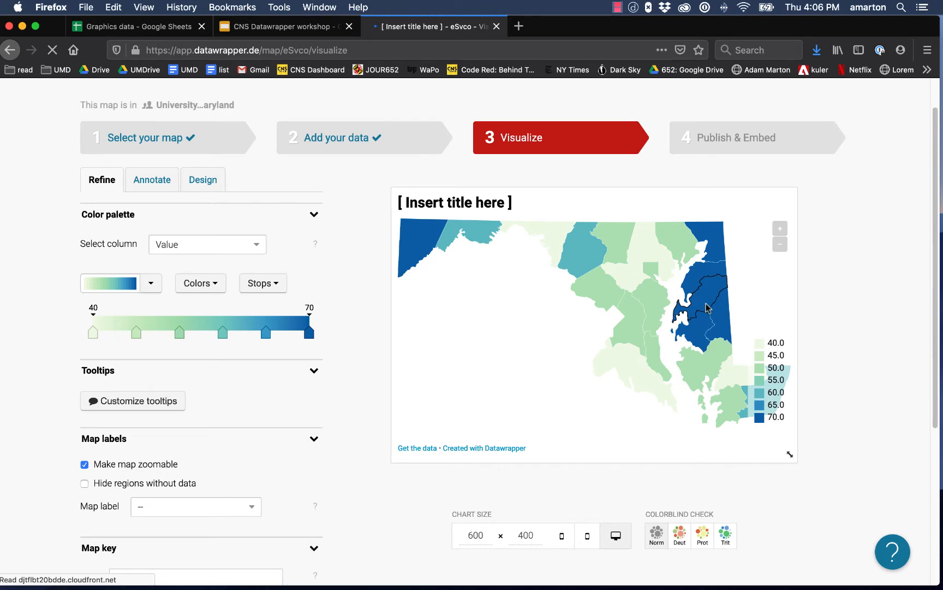
scroll(852, 282, down, 1)
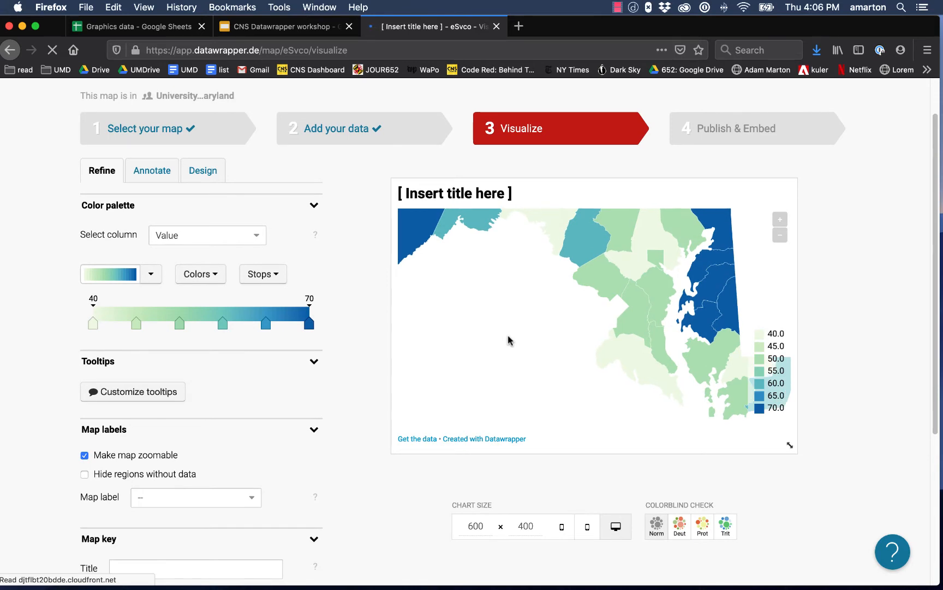
click(261, 240)
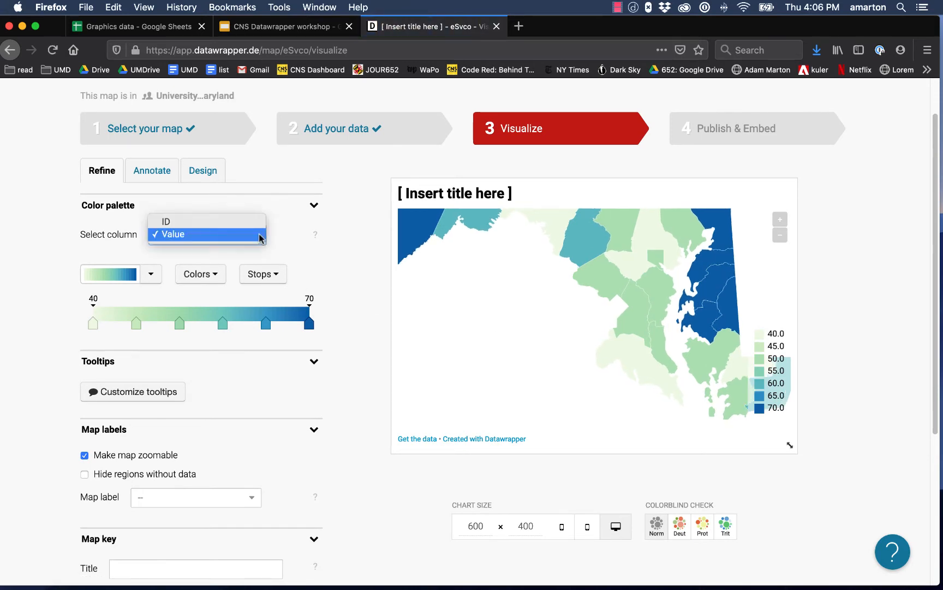
click(292, 247)
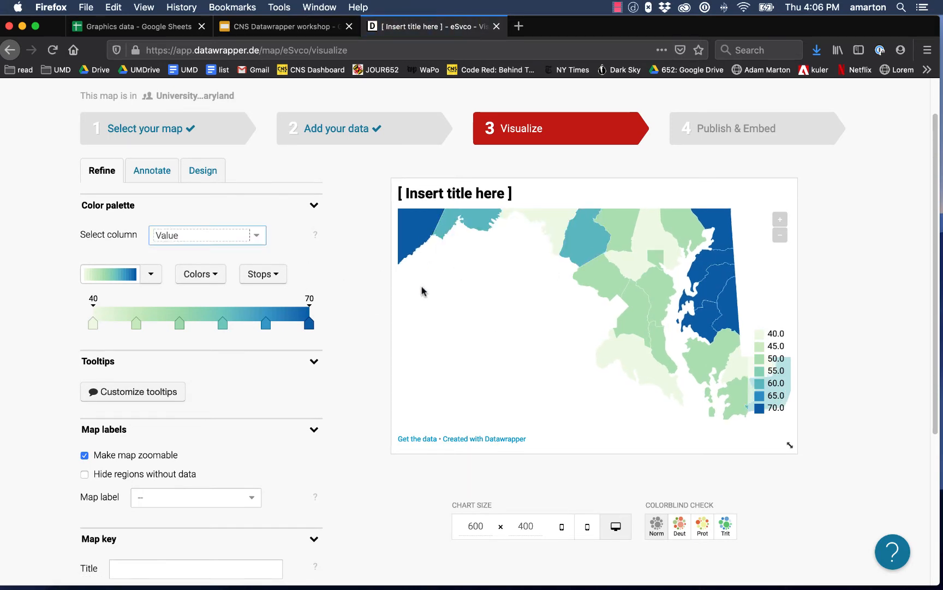
scroll(374, 323, down, 1)
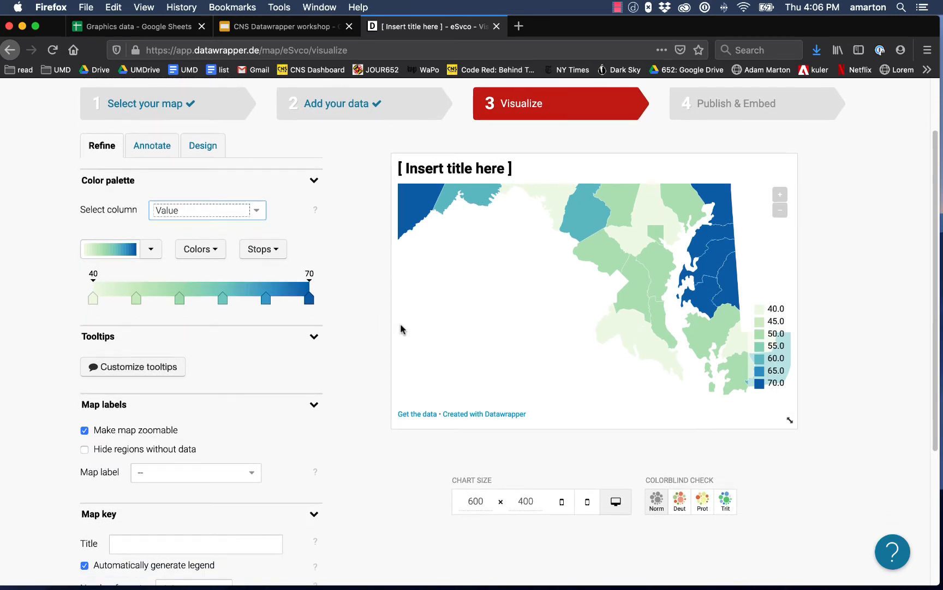
click(208, 261)
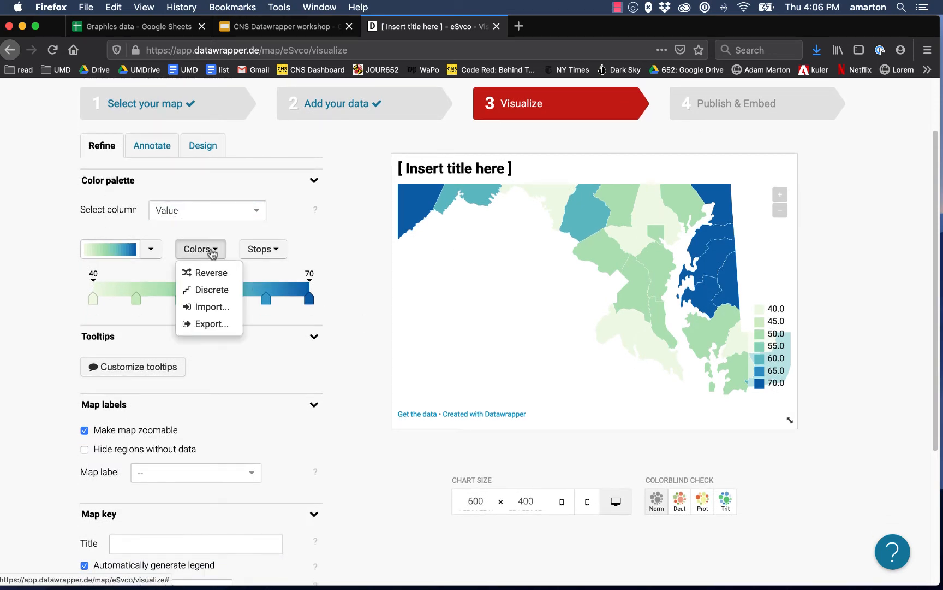
click(294, 231)
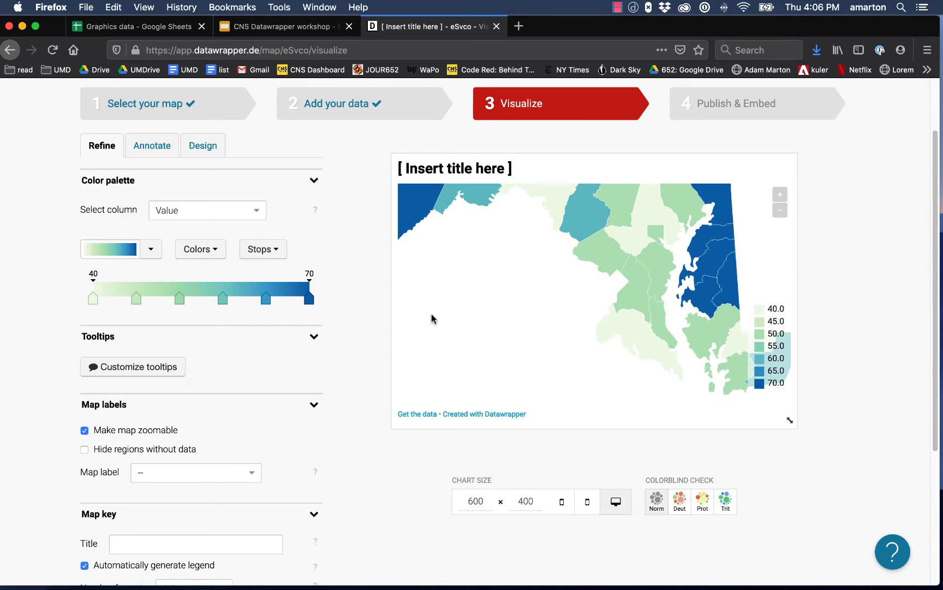
Try the yellow-green, pink-purple and yellow-blue palettes on the map, and return to the green-to-blue palette
click(152, 249)
click(147, 282)
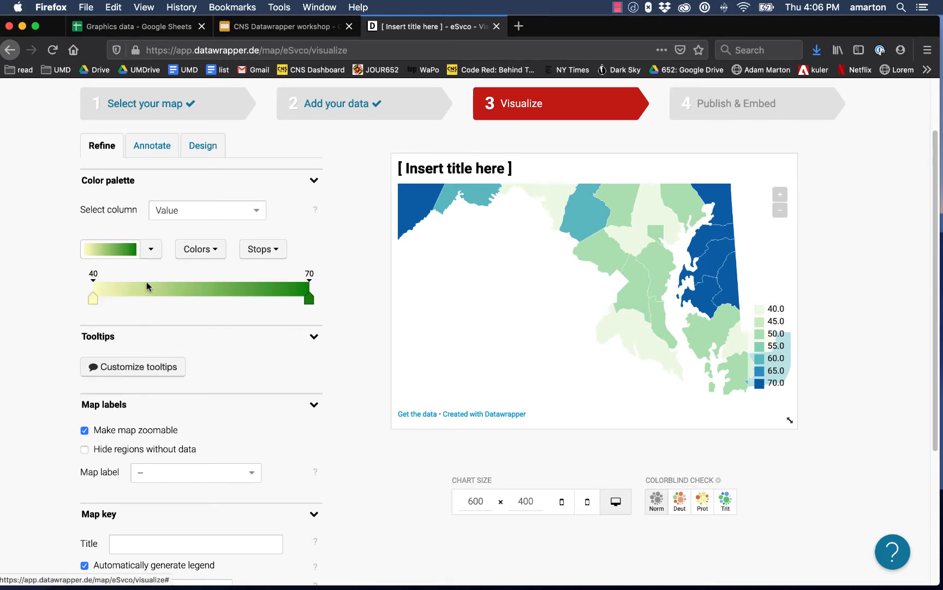
click(150, 252)
click(147, 302)
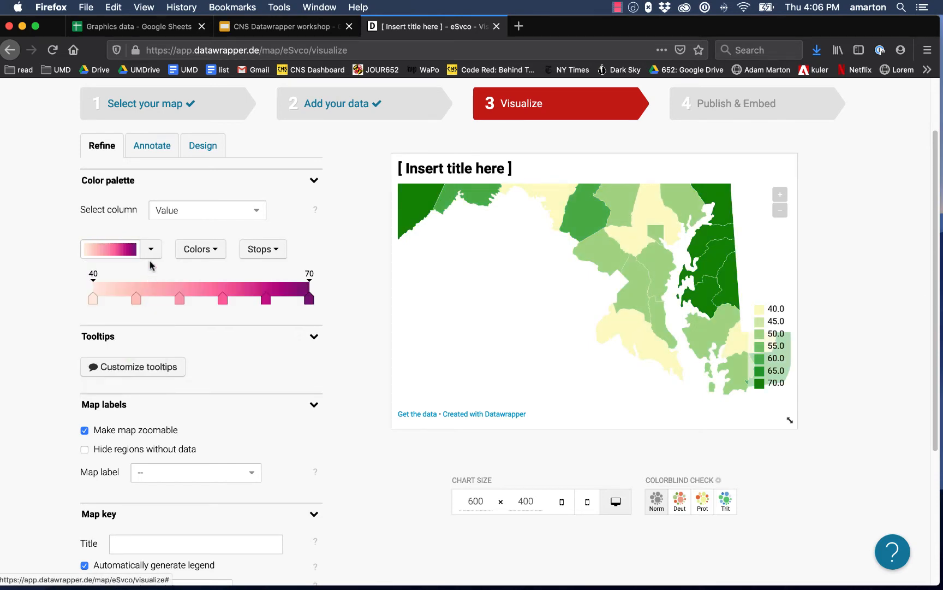
click(149, 251)
click(142, 326)
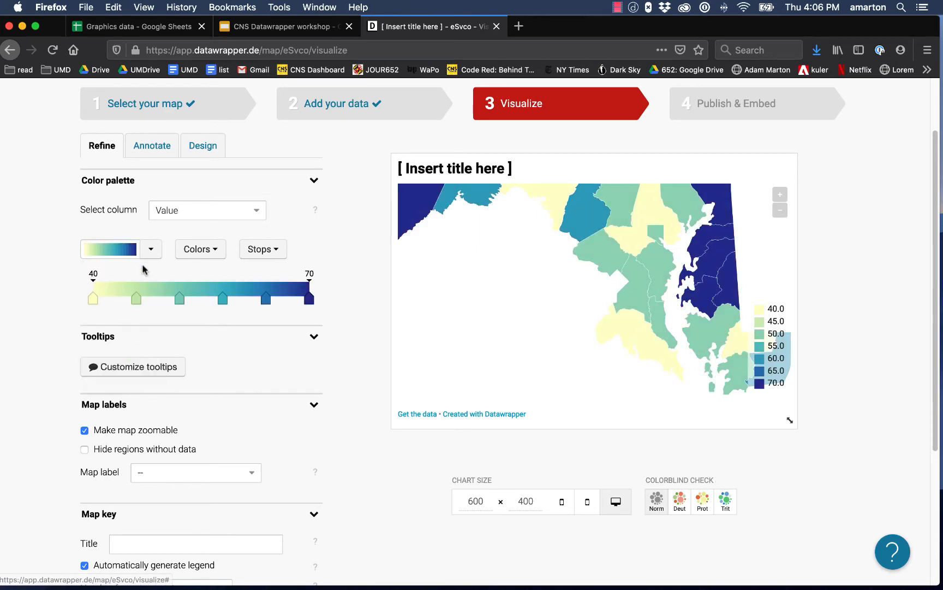
click(148, 251)
click(126, 270)
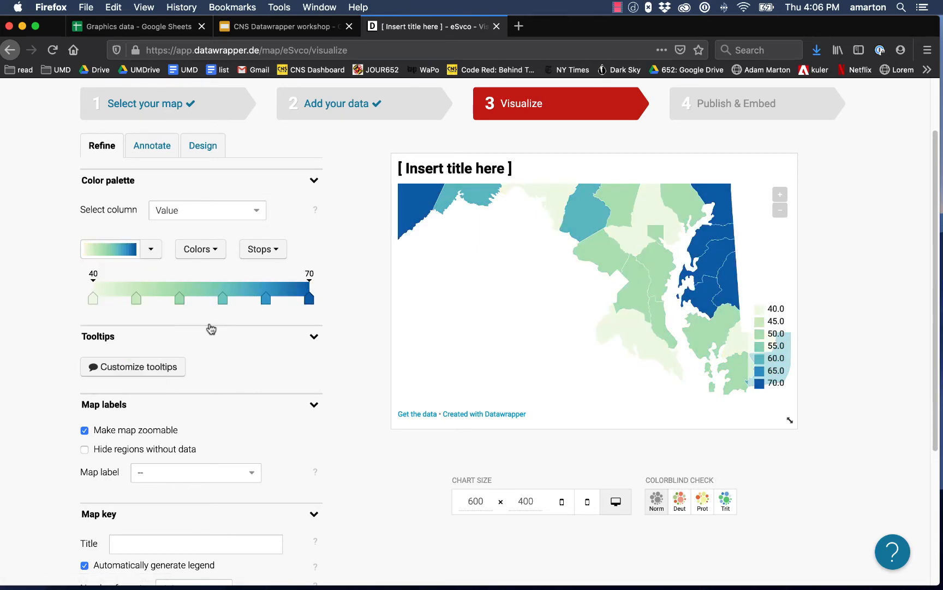
Examine the map's remaining refine settings and the tooltip editor's title, body and available column placeholders without saving changes
scroll(359, 376, down, 1)
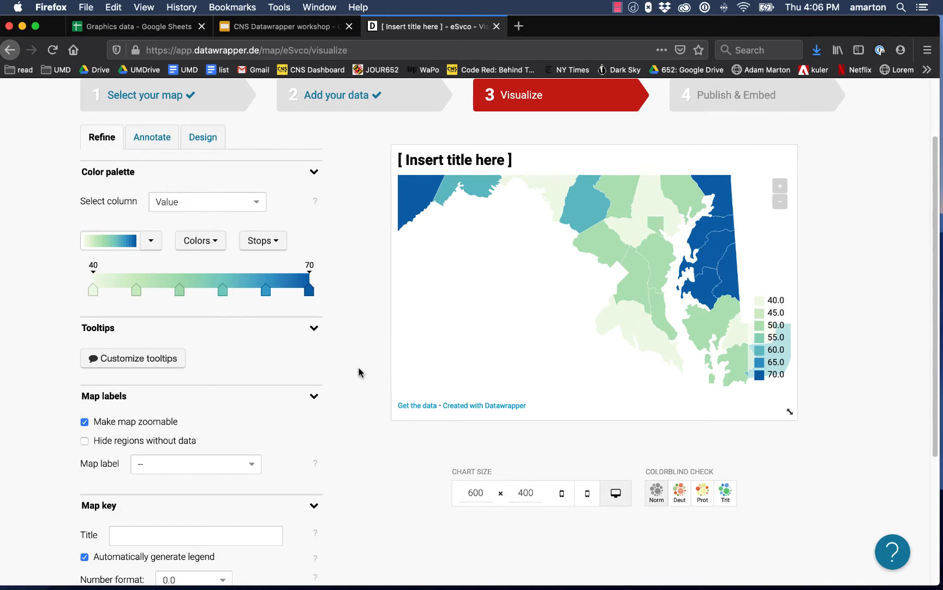
scroll(359, 372, down, 3)
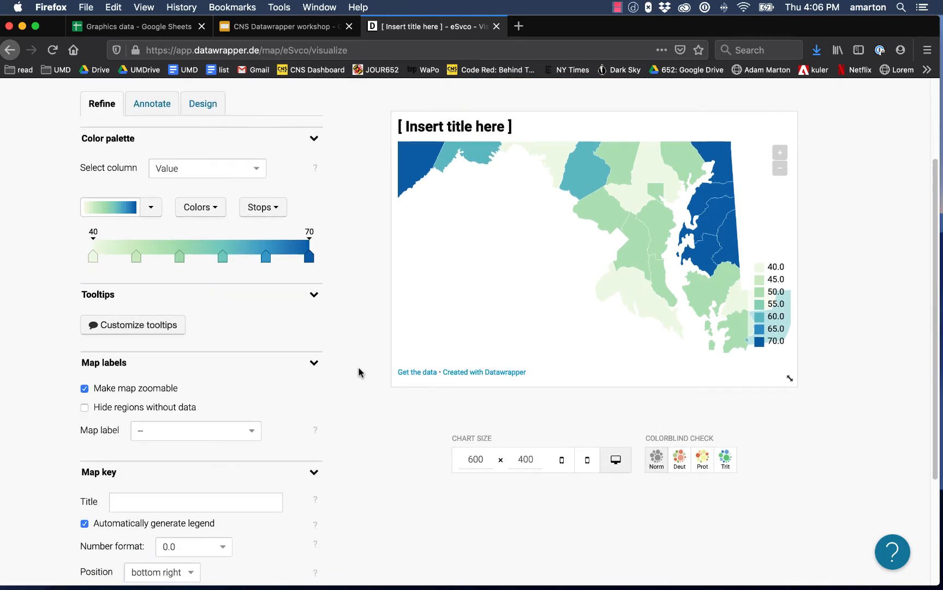
scroll(359, 373, up, 1)
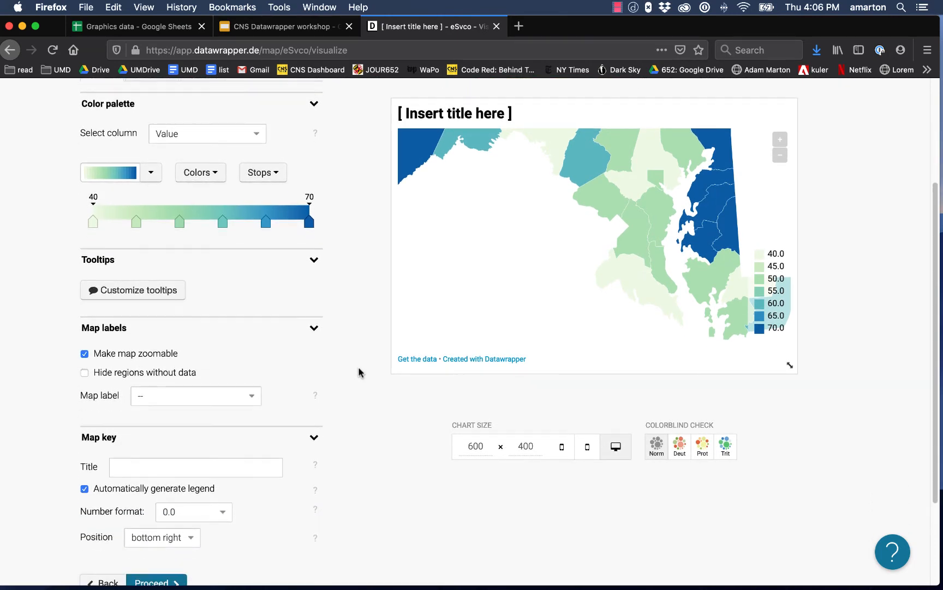
click(161, 292)
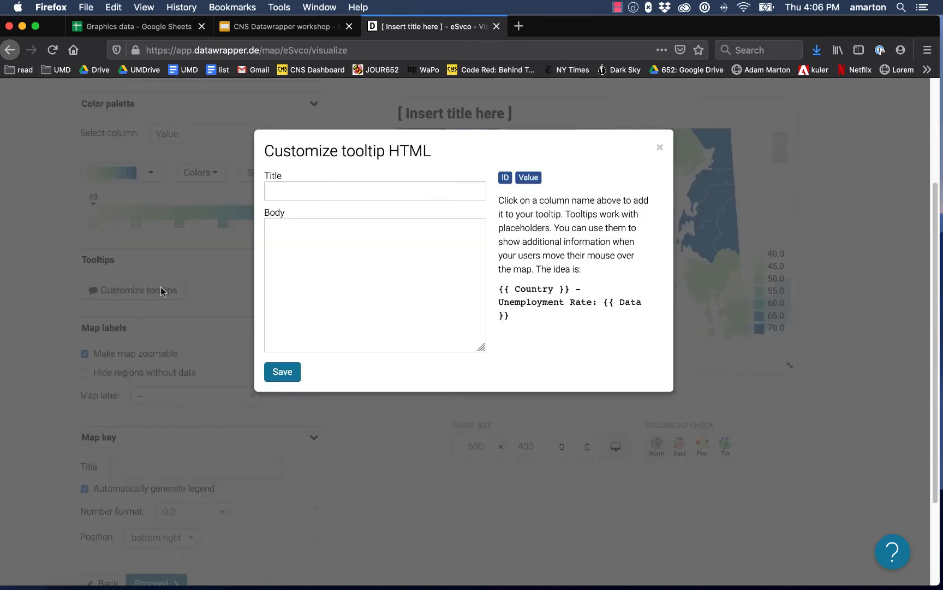
click(659, 149)
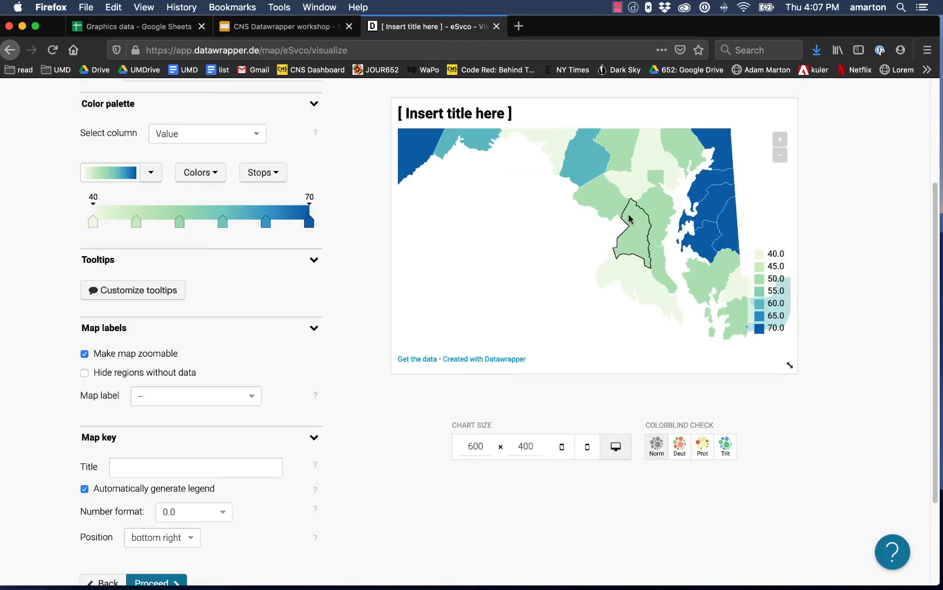
click(150, 290)
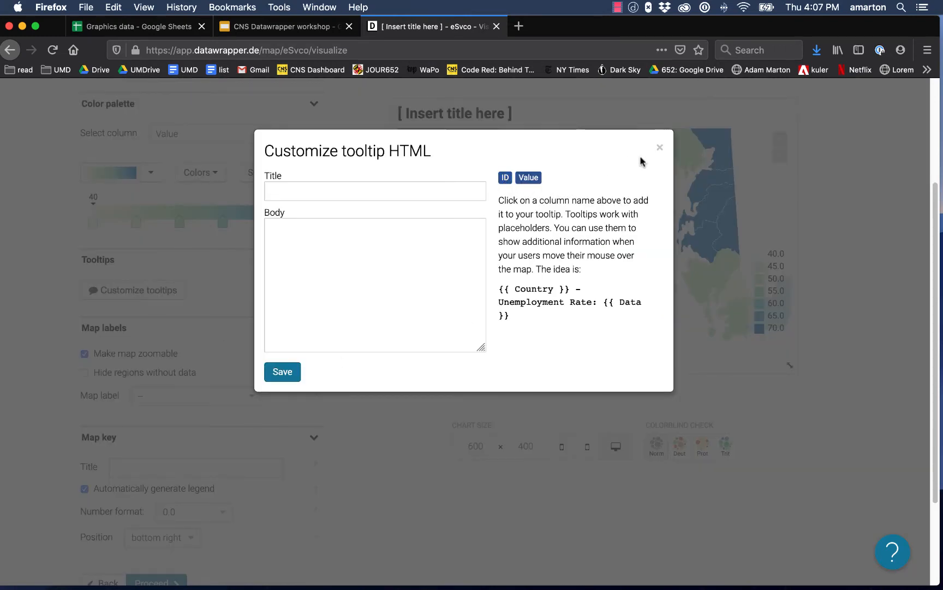
click(659, 148)
Go back to the Add your data stage and inspect the county table's ID and Value columns, sorting by each
scroll(301, 238, up, 4)
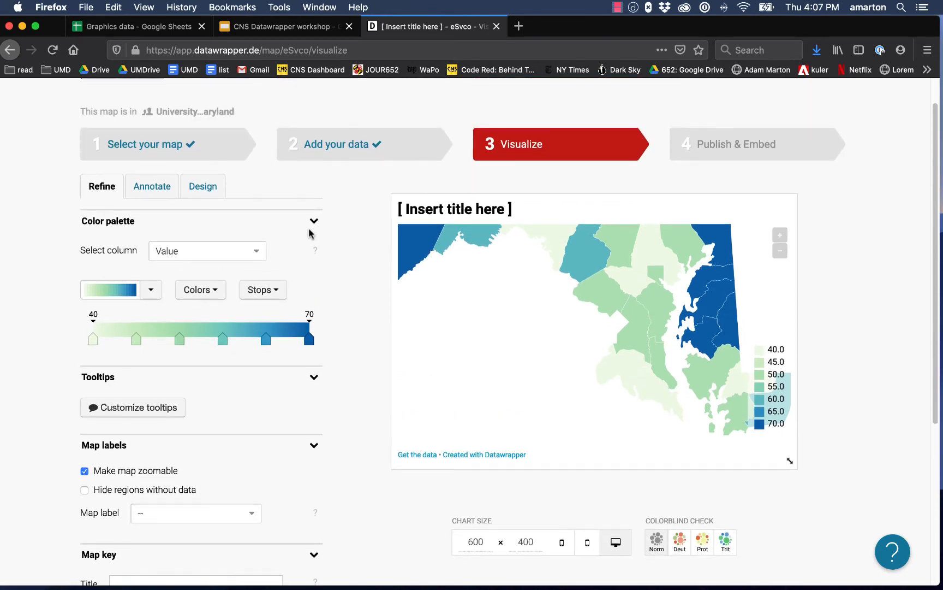
click(346, 158)
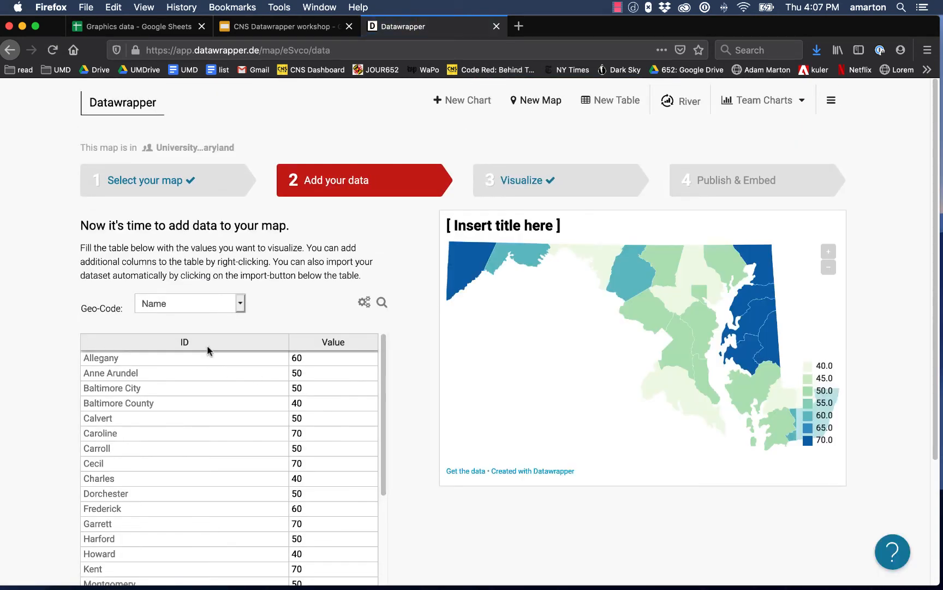
scroll(219, 444, down, 1)
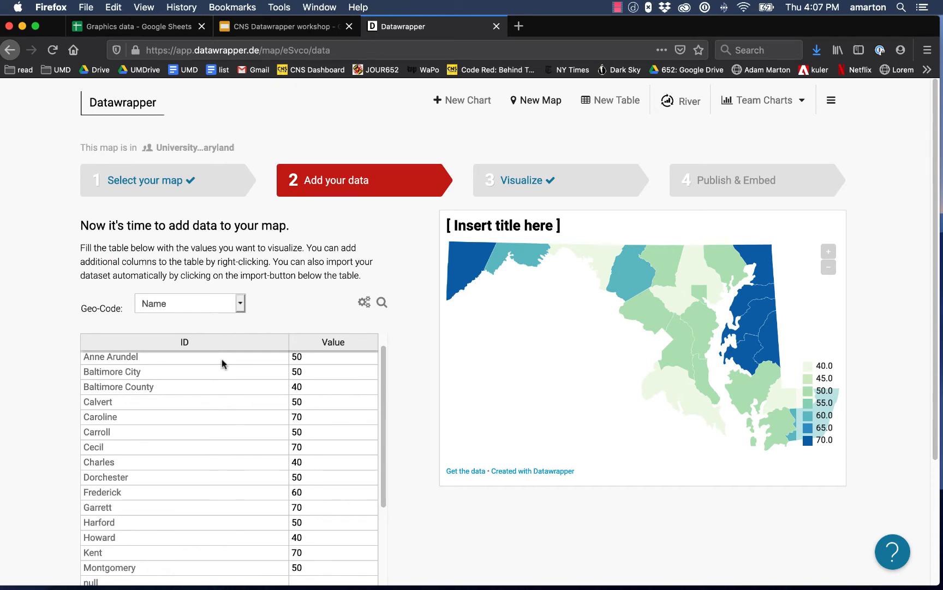
scroll(223, 363, up, 1)
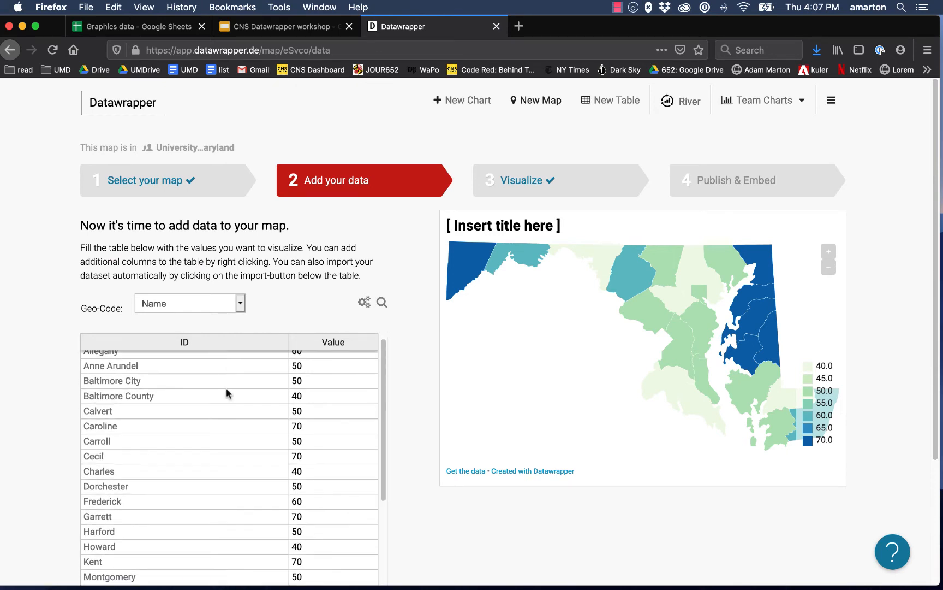
scroll(341, 368, up, 1)
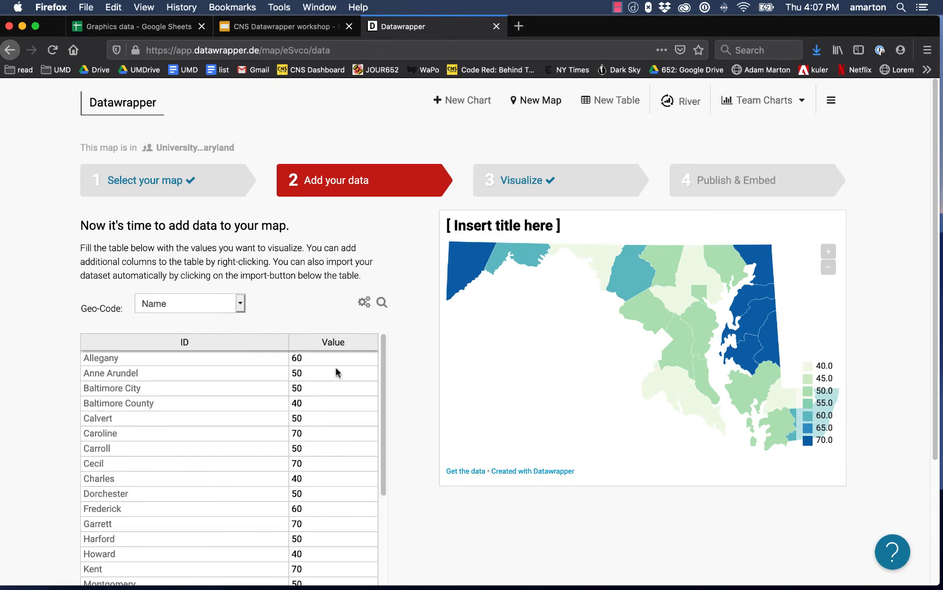
click(330, 343)
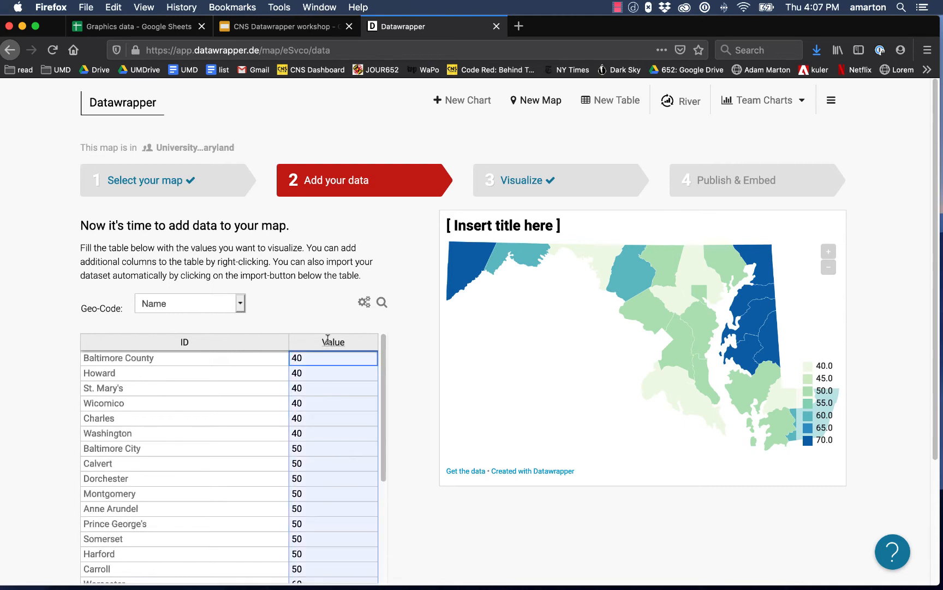
click(183, 341)
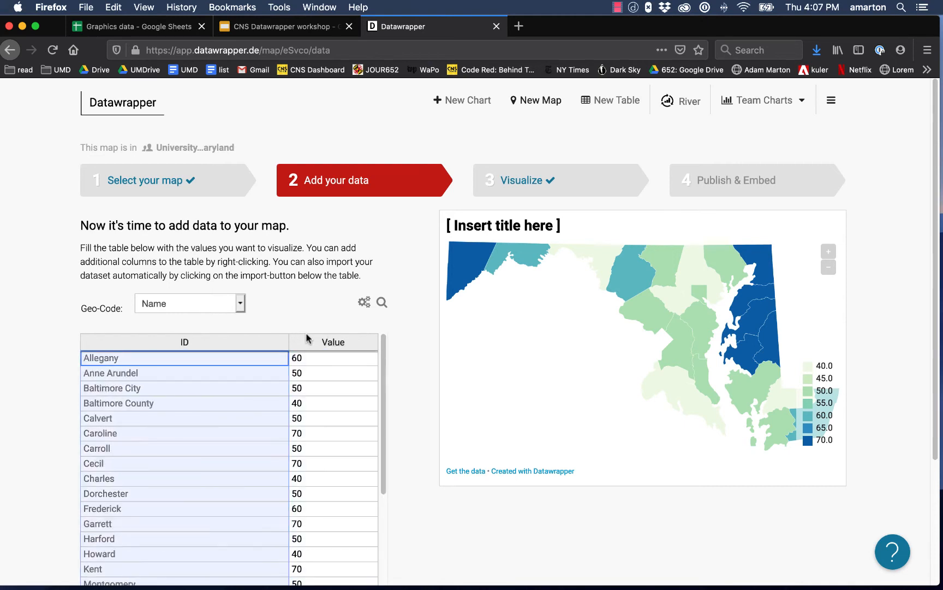
Return to the Visualize stage and customize the tooltip with {{ ID }} as title and {{ Value }} as body
click(508, 183)
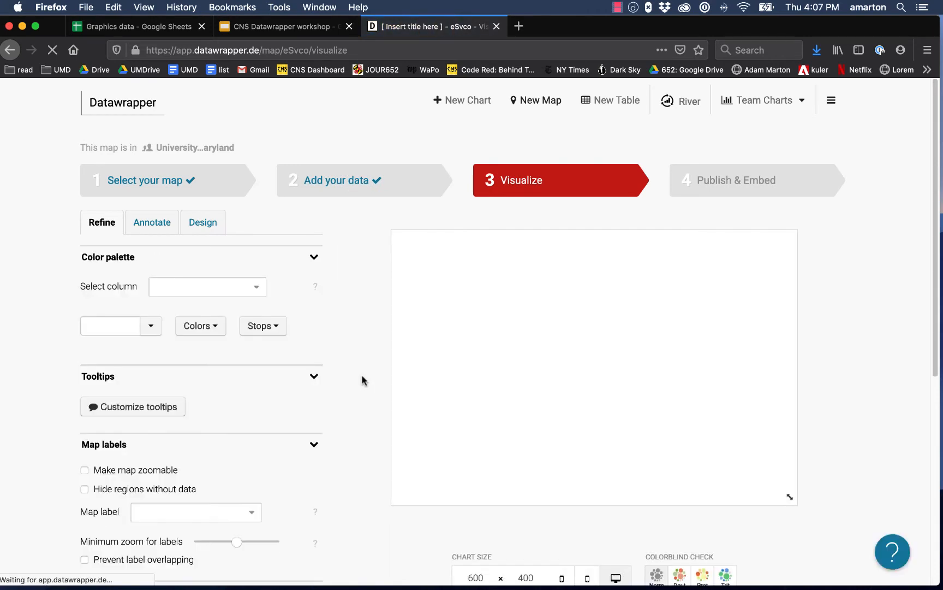
scroll(253, 427, down, 1)
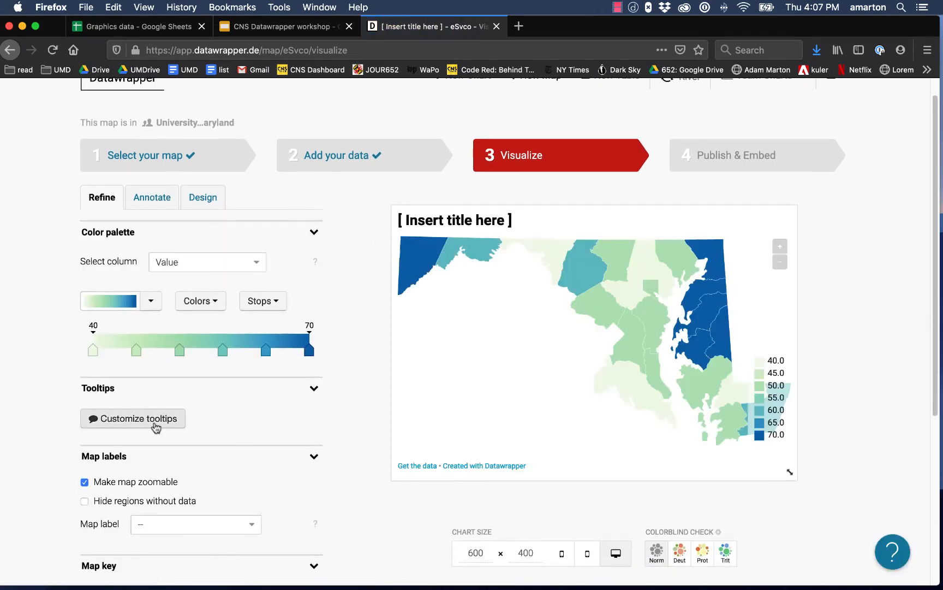
click(156, 424)
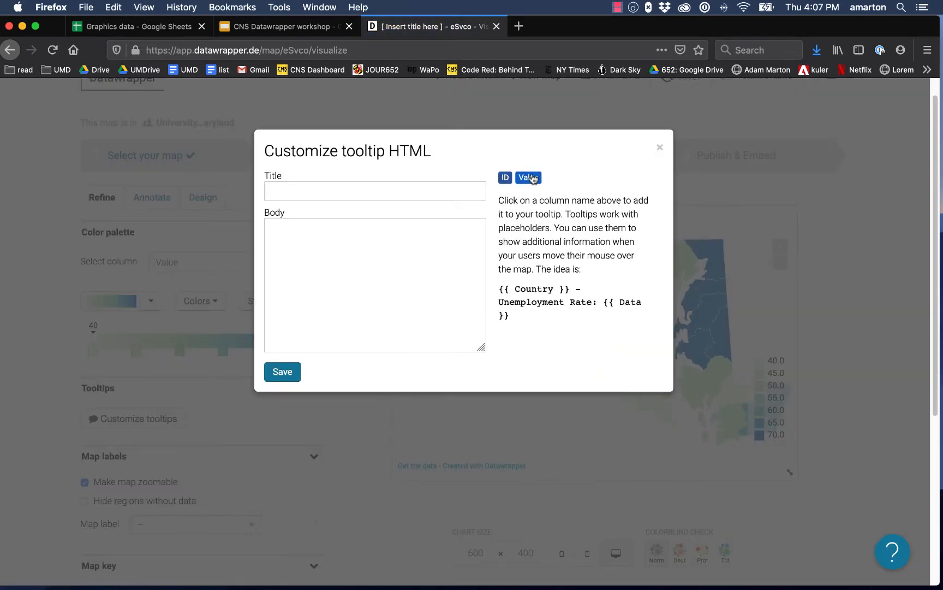
click(362, 189)
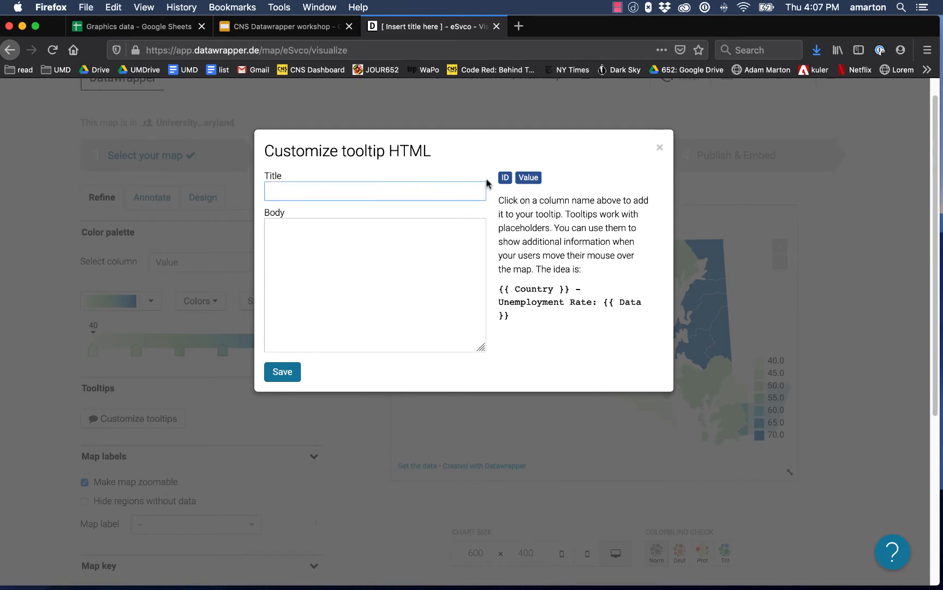
click(506, 178)
click(408, 266)
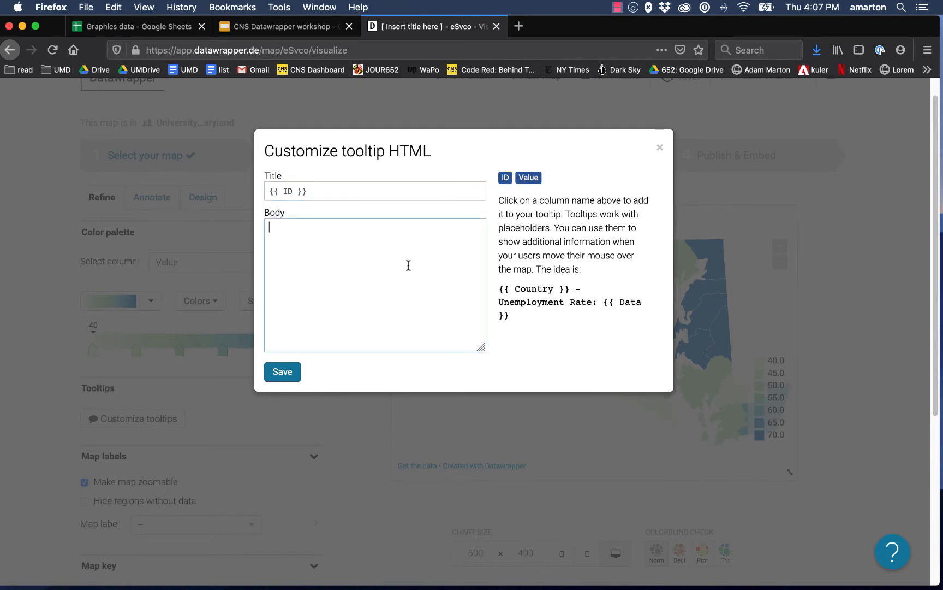
click(529, 179)
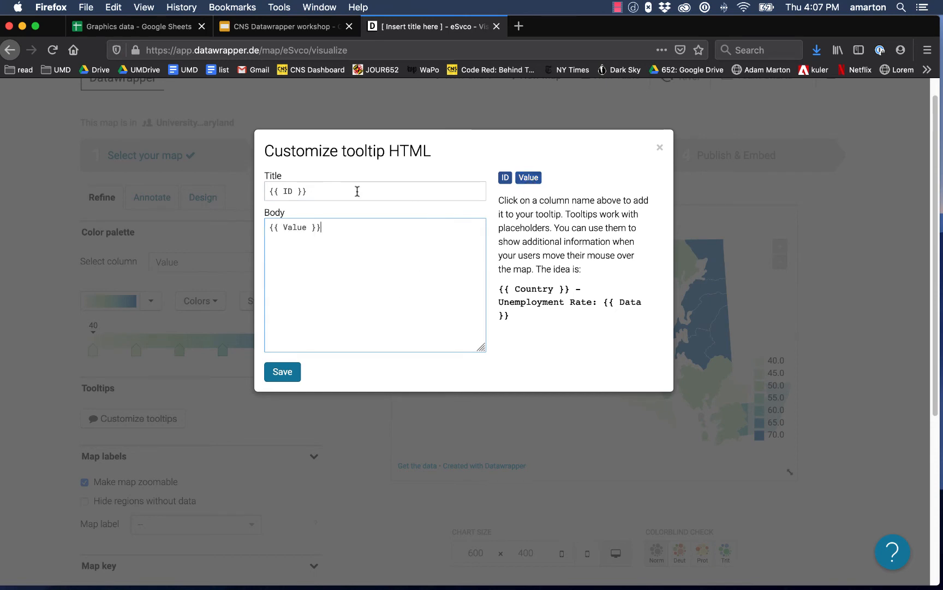
Save the customized tooltip and check it on Frederick and a western county in the map preview
drag(328, 192, 261, 194)
click(337, 231)
drag(311, 231, 267, 232)
click(330, 241)
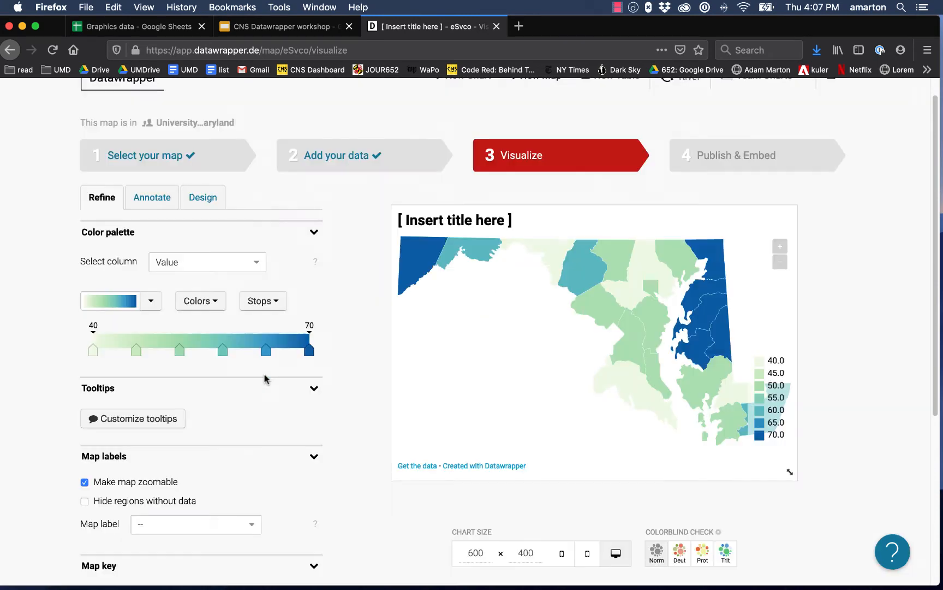
click(271, 376)
mouse_move(576, 282)
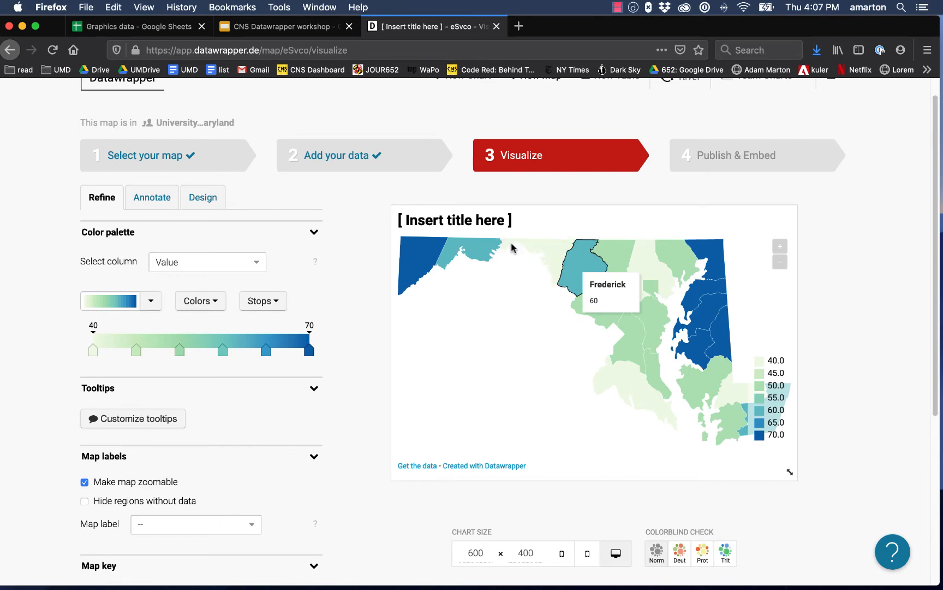
mouse_move(460, 251)
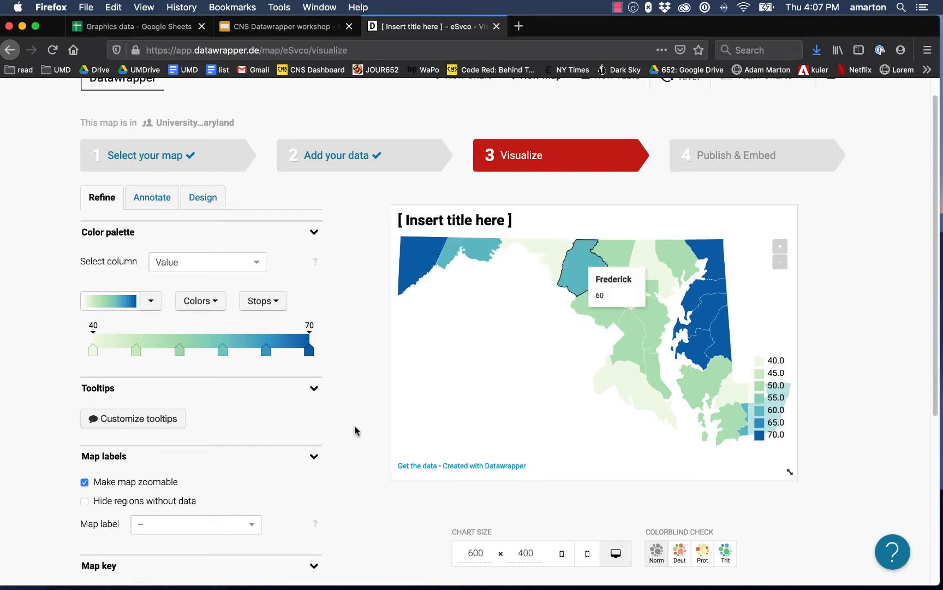
Extend the tooltip body to "{{ Value }} heat events in 2040", save it and check it on the map's counties
click(136, 419)
click(389, 231)
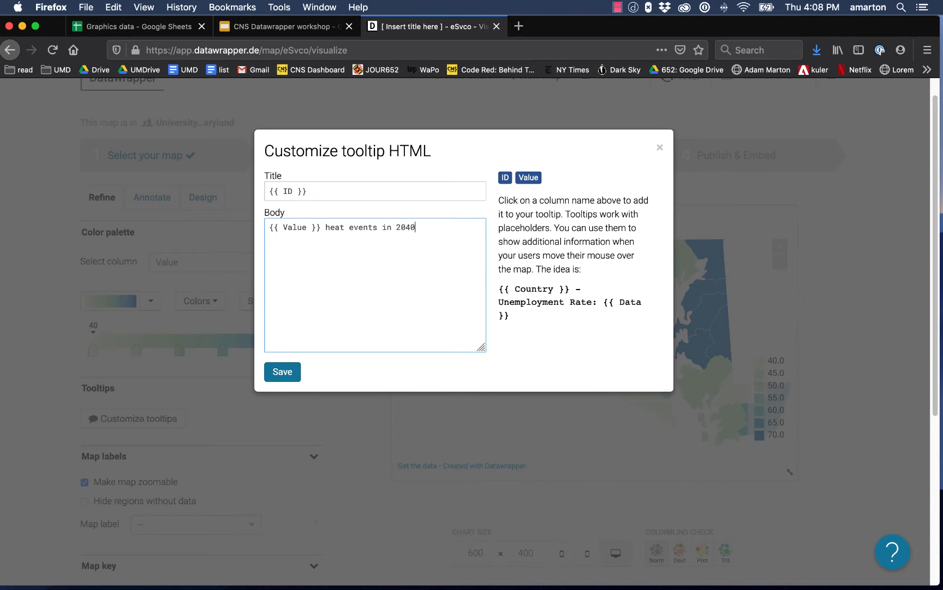
click(288, 371)
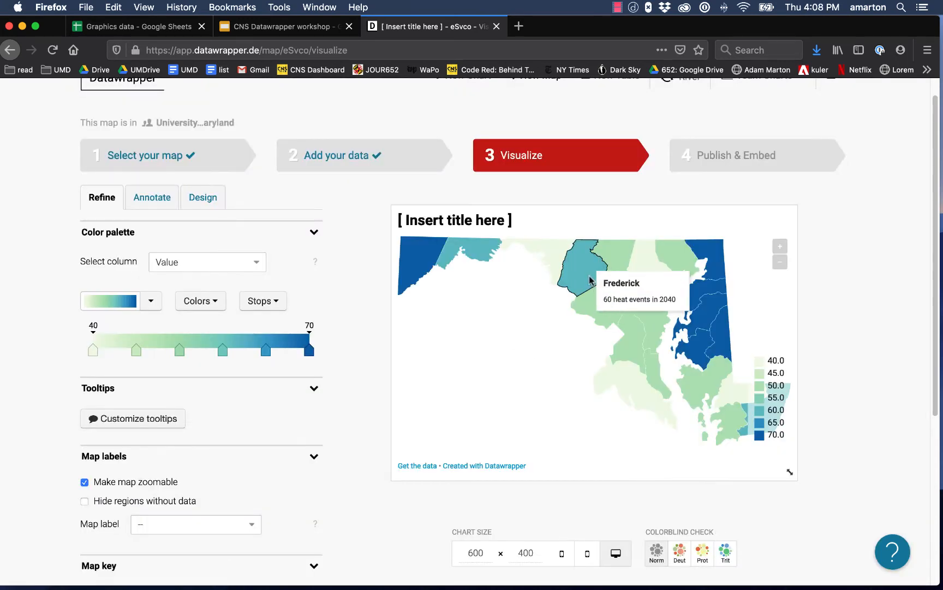
mouse_move(454, 246)
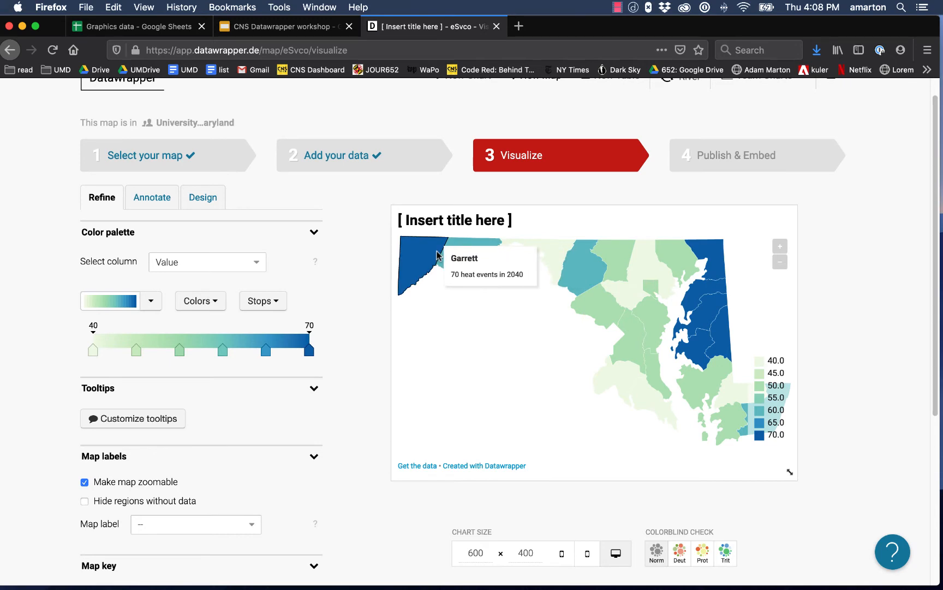
Change the tooltip body to "{{ Value }} projected heat events in 2040" and save it
click(157, 416)
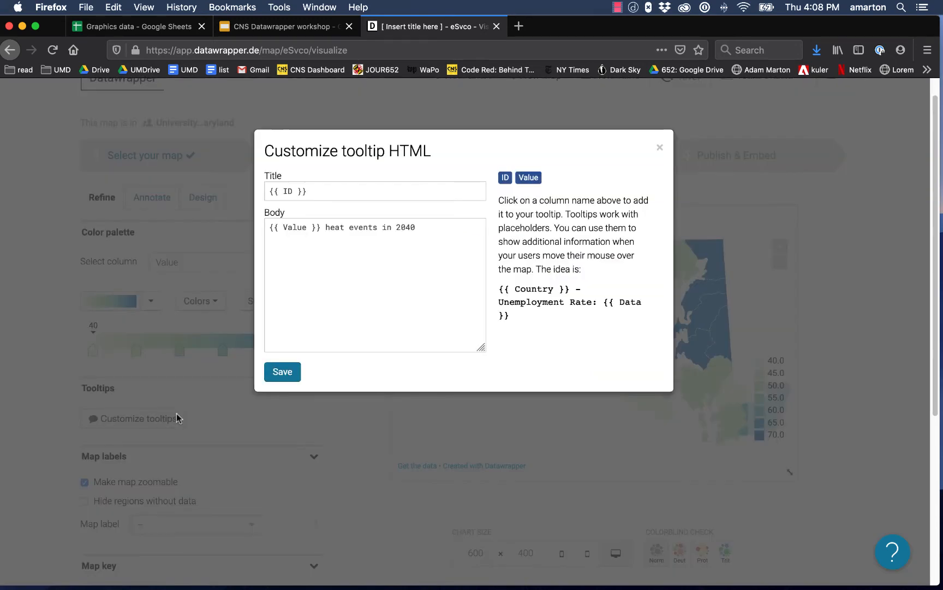
click(324, 227)
text(projected)
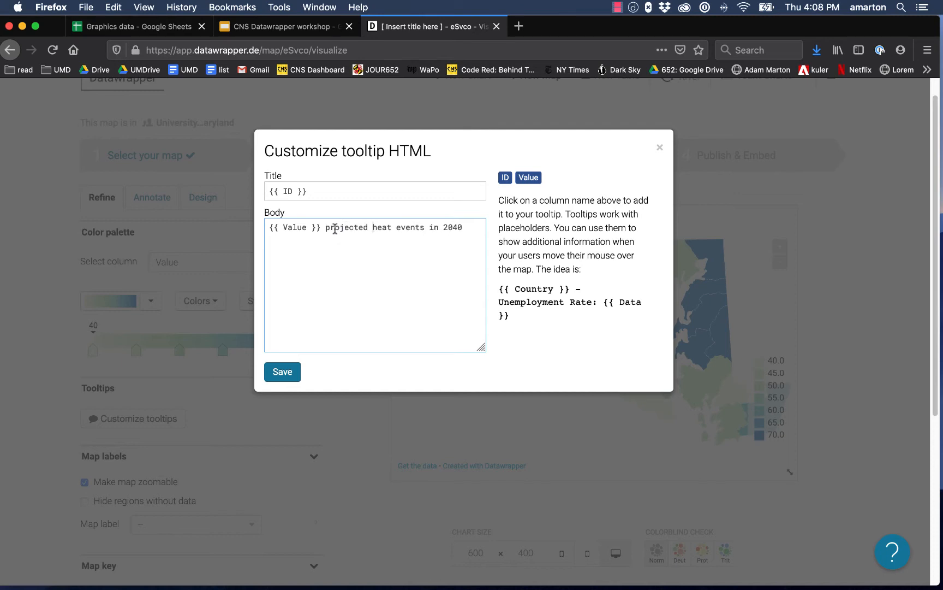
click(283, 371)
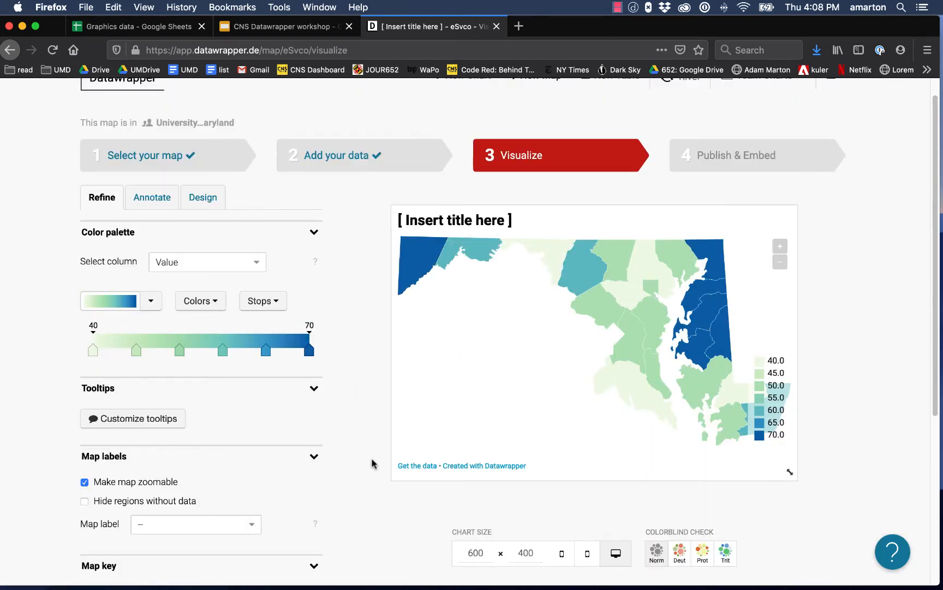
Set the map key's position to bottom left so it clears the southeastern counties
scroll(372, 431, down, 1)
scroll(372, 463, down, 3)
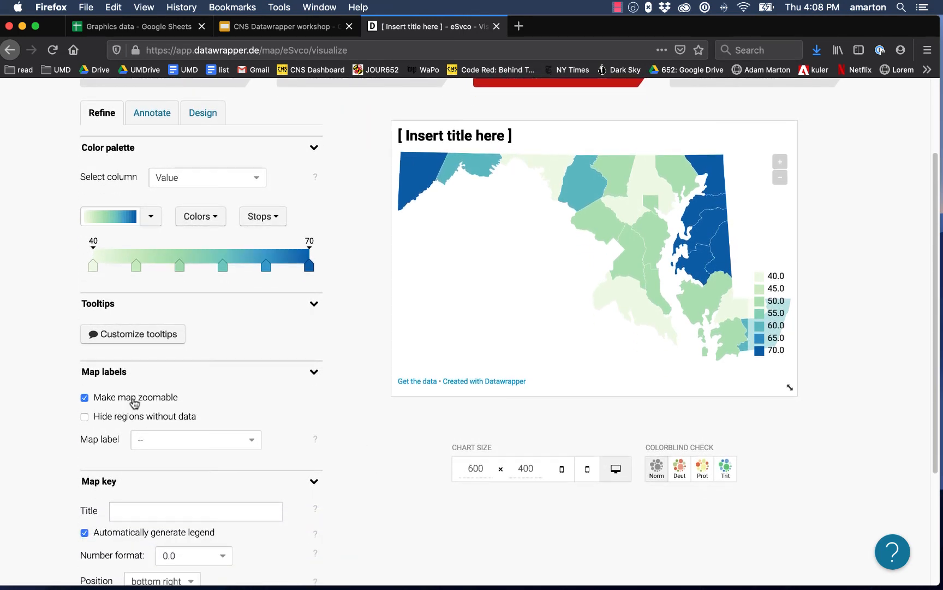
scroll(404, 434, down, 2)
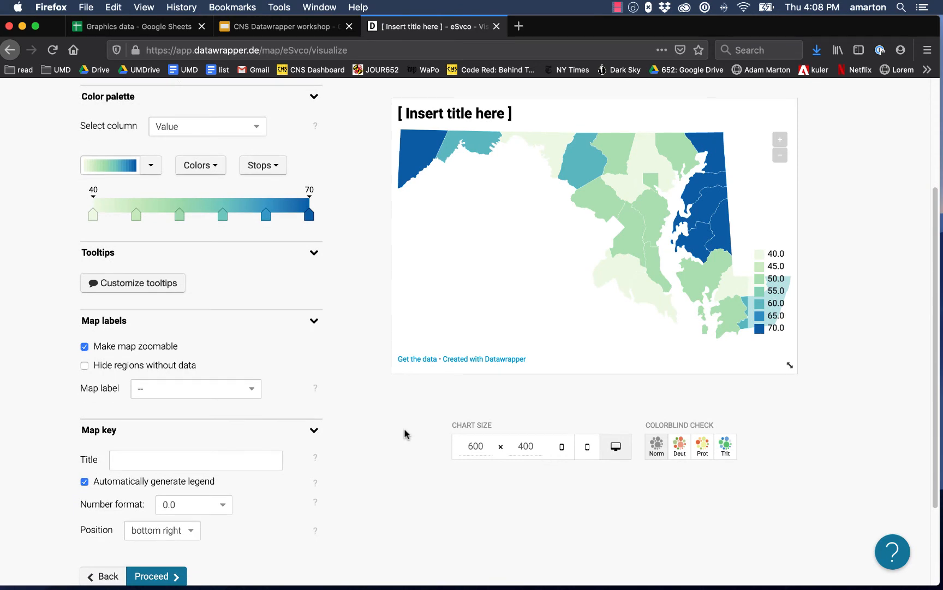
scroll(163, 445, down, 1)
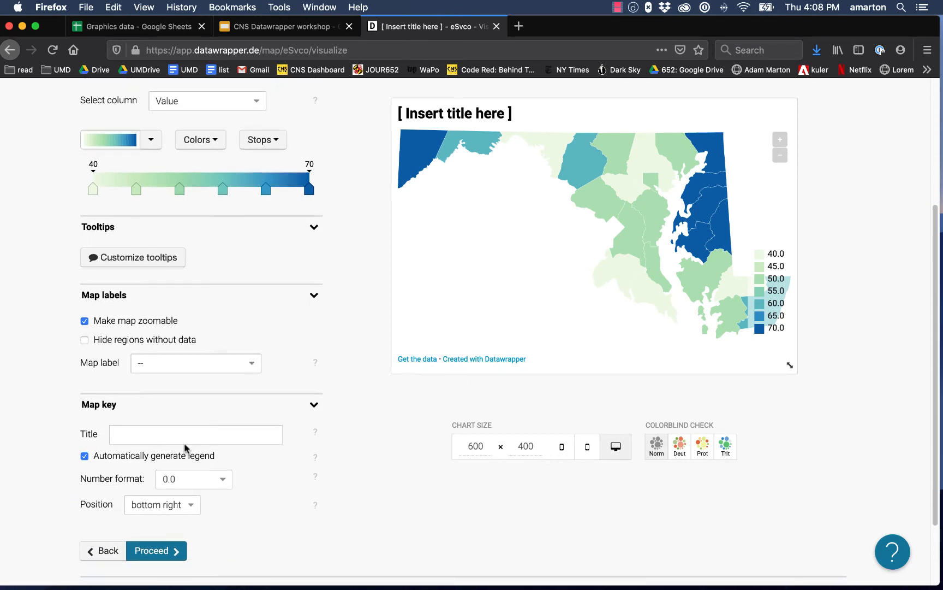
mouse_move(738, 289)
click(185, 511)
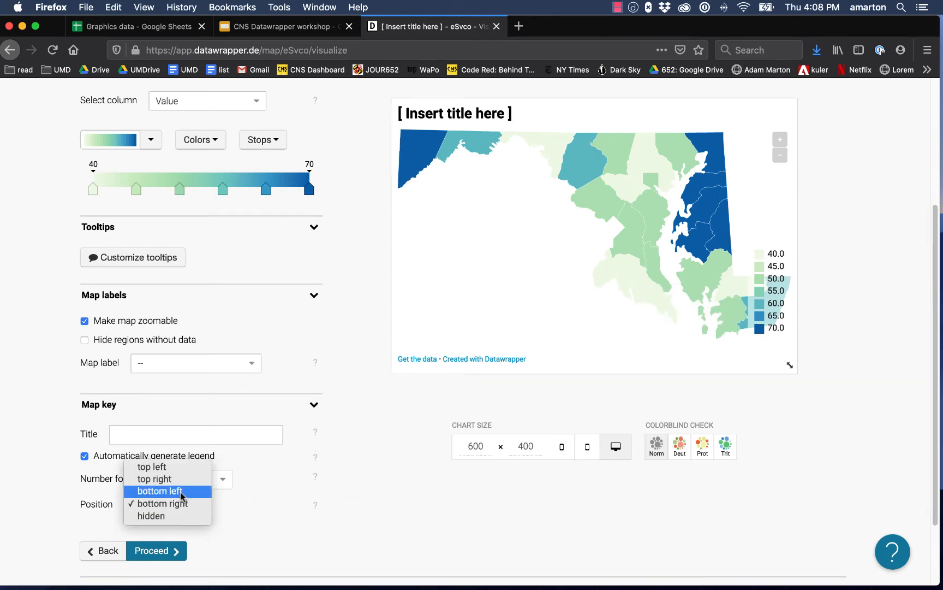
click(164, 490)
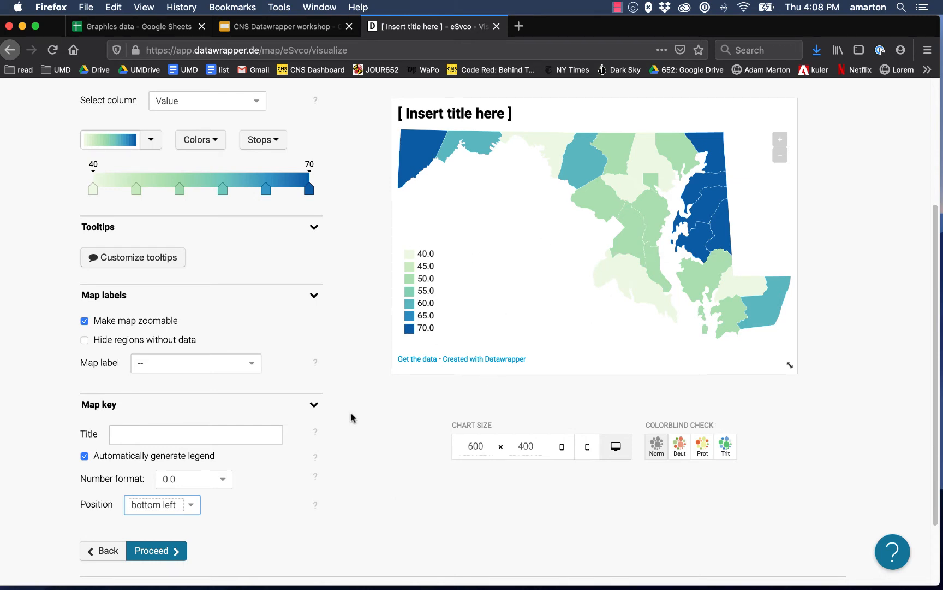
Title the map key "Number of heat events in 2040"
click(160, 434)
mouse_move(315, 457)
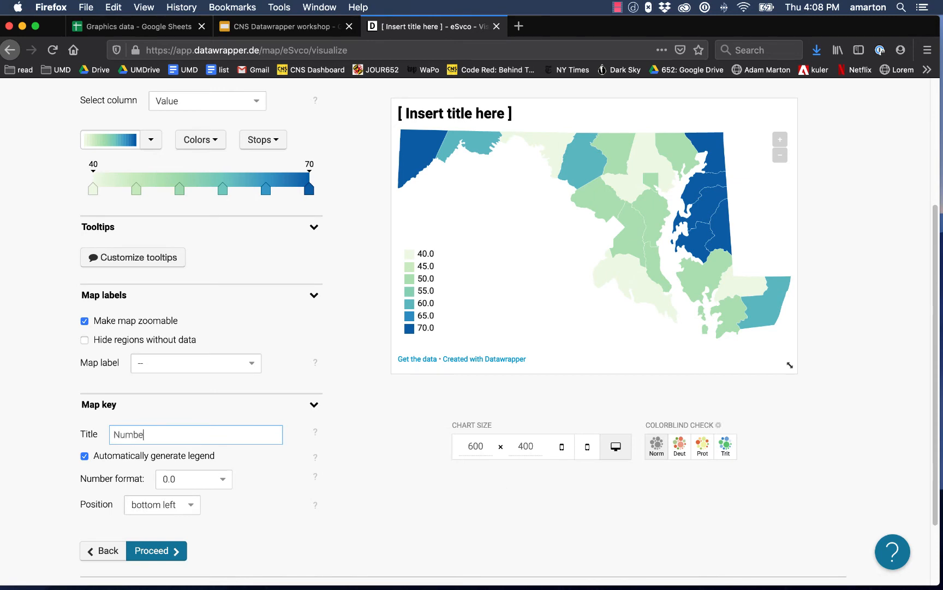
text(Number of heat events in)
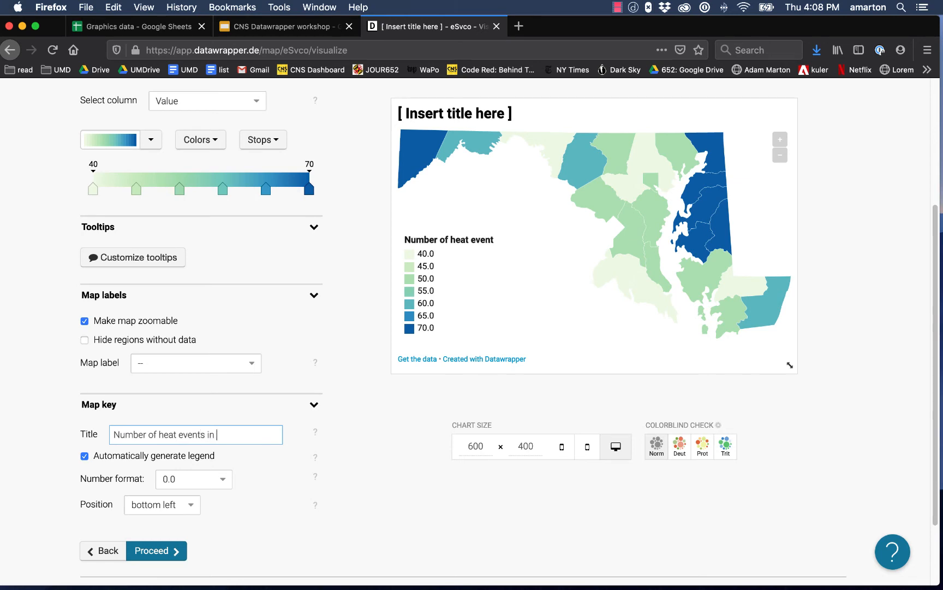
text( 2040)
click(486, 538)
In the annotation settings, replace the placeholder title with "Projected extreme heat events in the year 2040"
scroll(366, 489, down, 1)
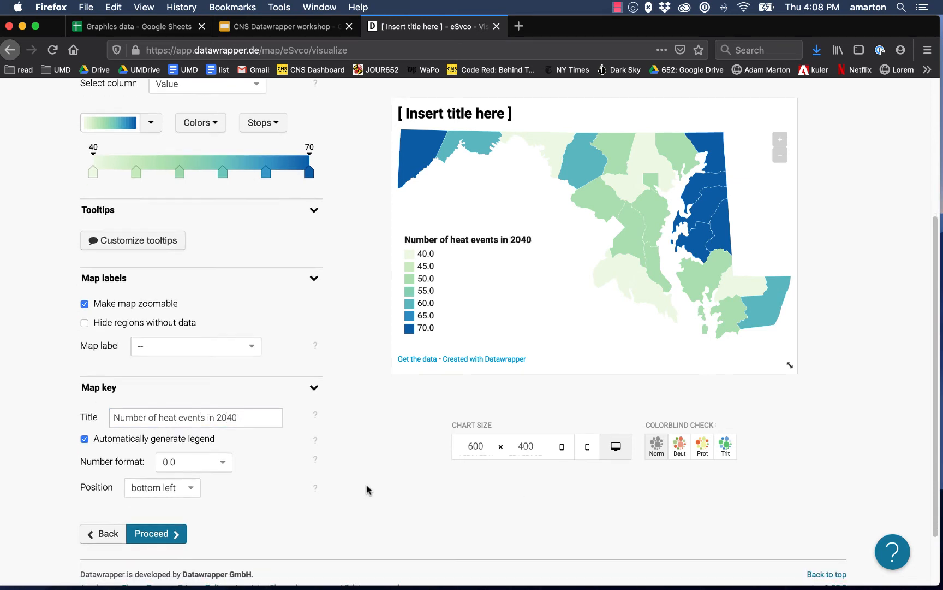
scroll(369, 487, up, 2)
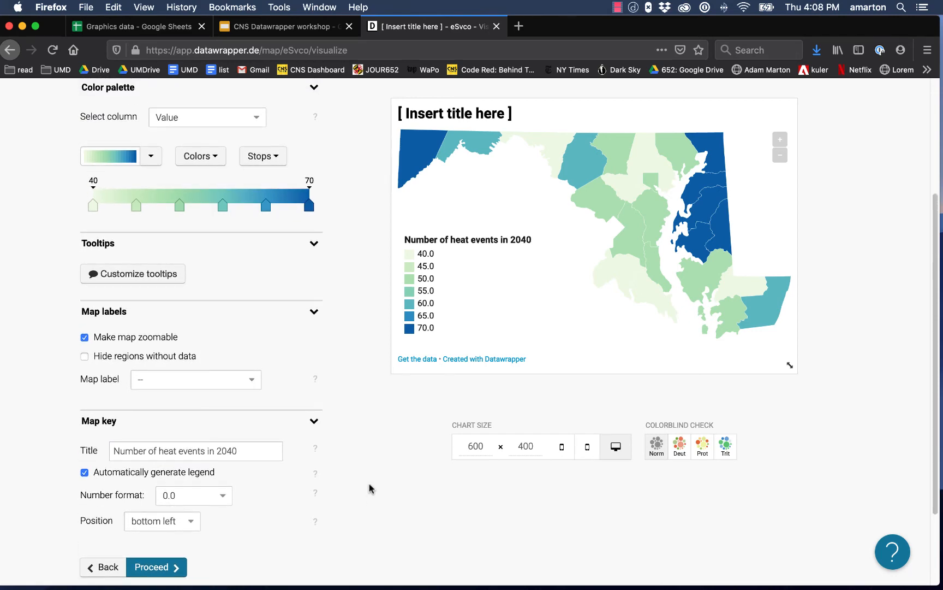
scroll(371, 487, up, 5)
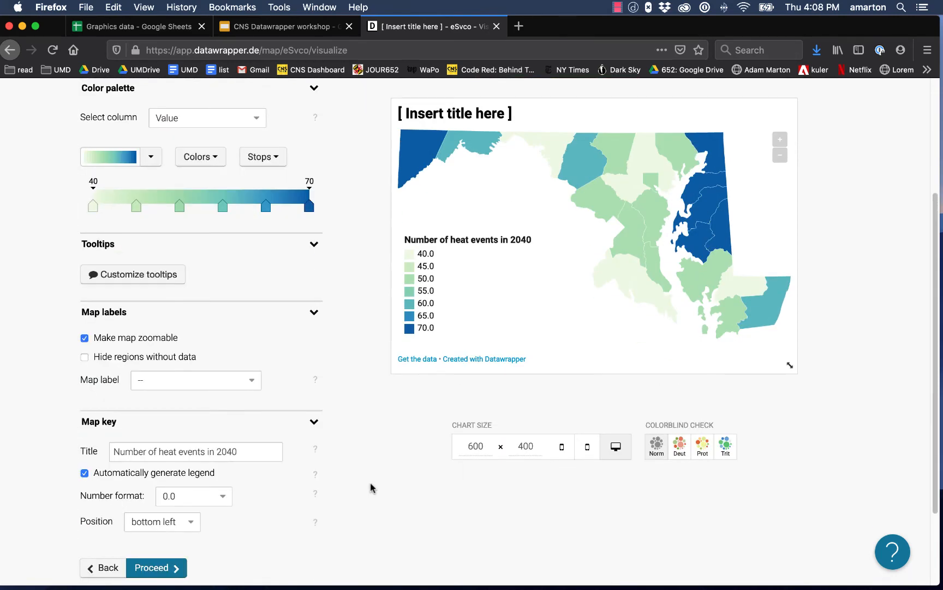
scroll(370, 487, up, 1)
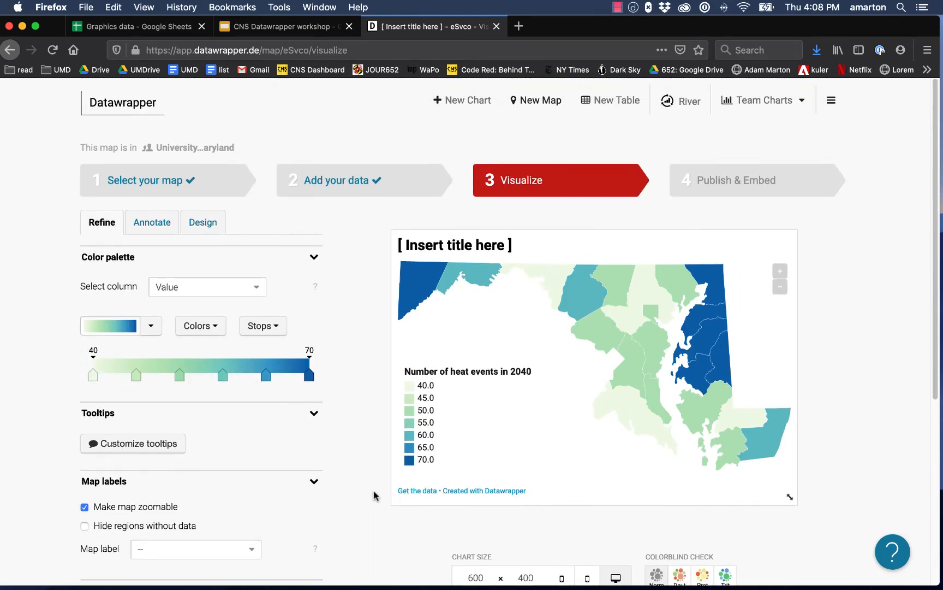
click(159, 224)
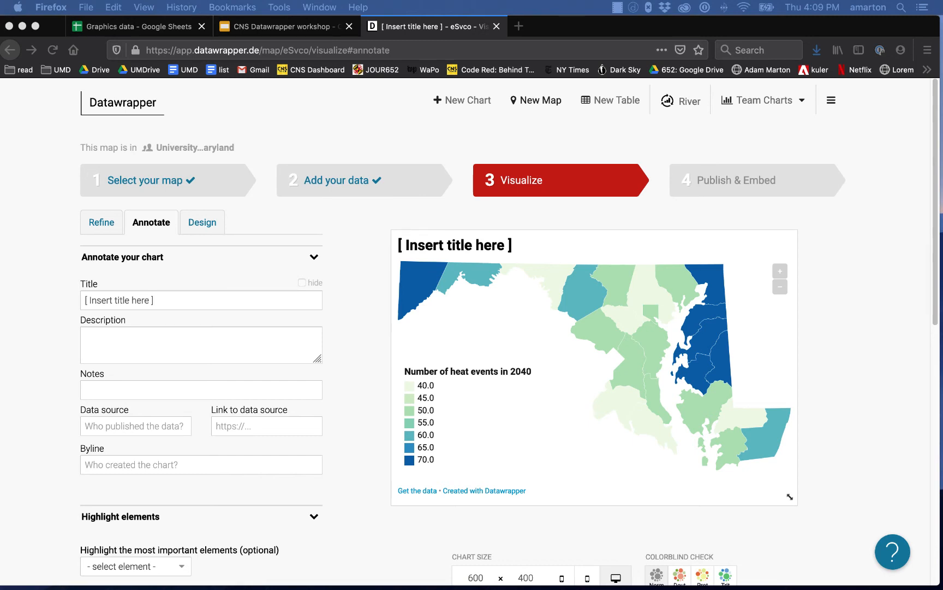
triple_click(156, 302)
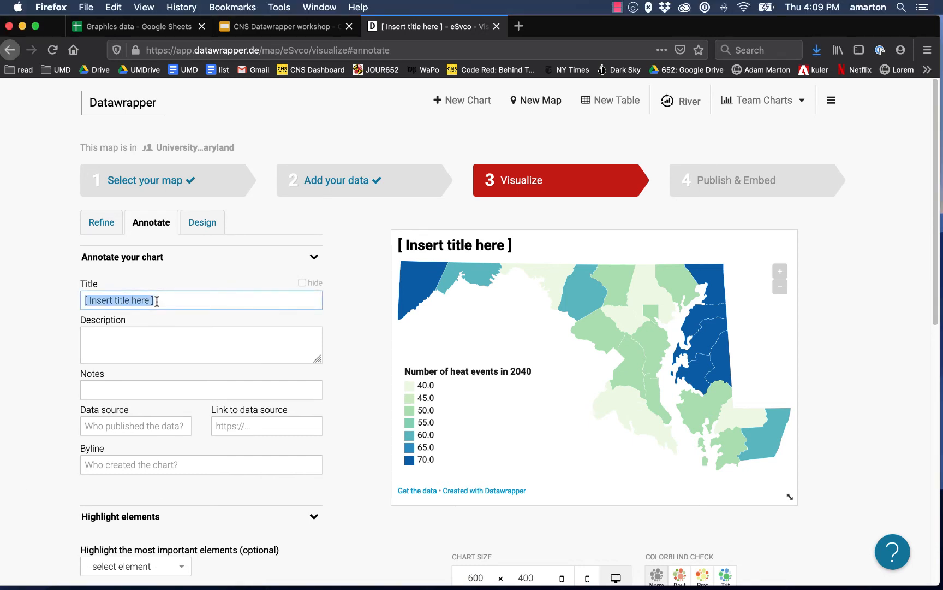
text(Projected extreme heat events in the year 2040)
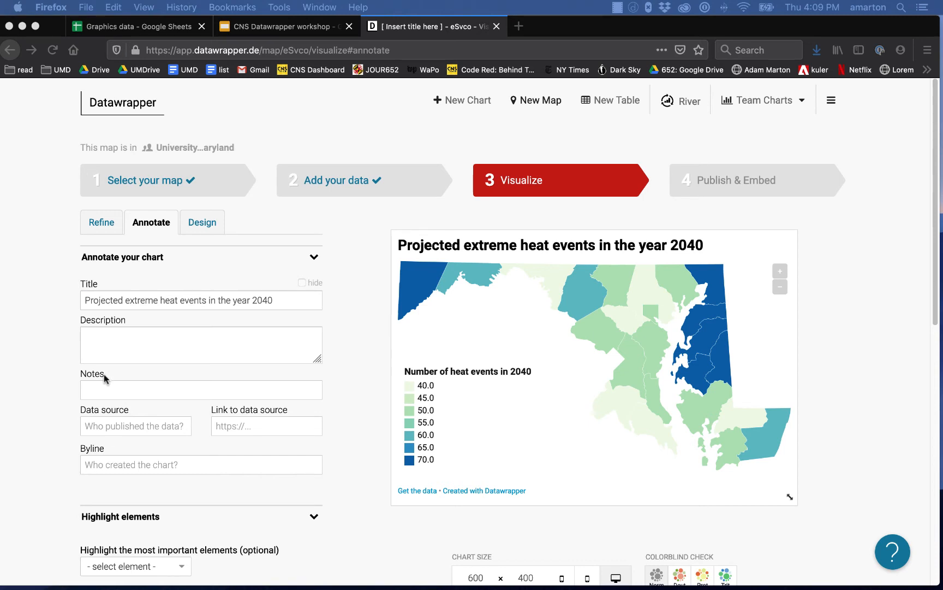
Describe the map as "This map shows the number of projected heat events in the year 2040 for each Maryland county, according to one projection."
click(126, 350)
text(This map shows the number of projected heat events in the year 2040 for each Maryland county, according to one projection)
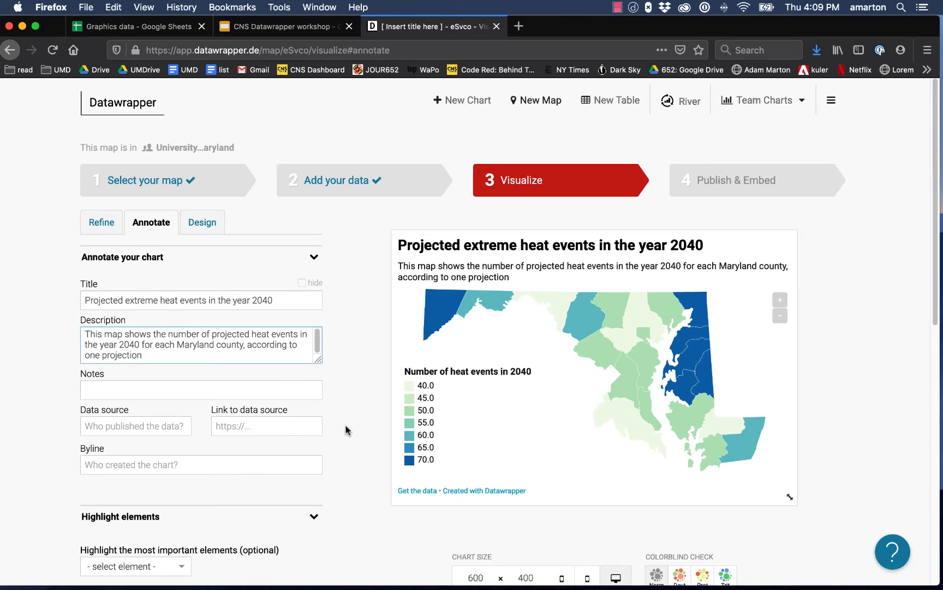
text(.)
Enter "Maryland Climate and Health Report" as the data source and the map creator's full name as the byline
key(super+Tab)
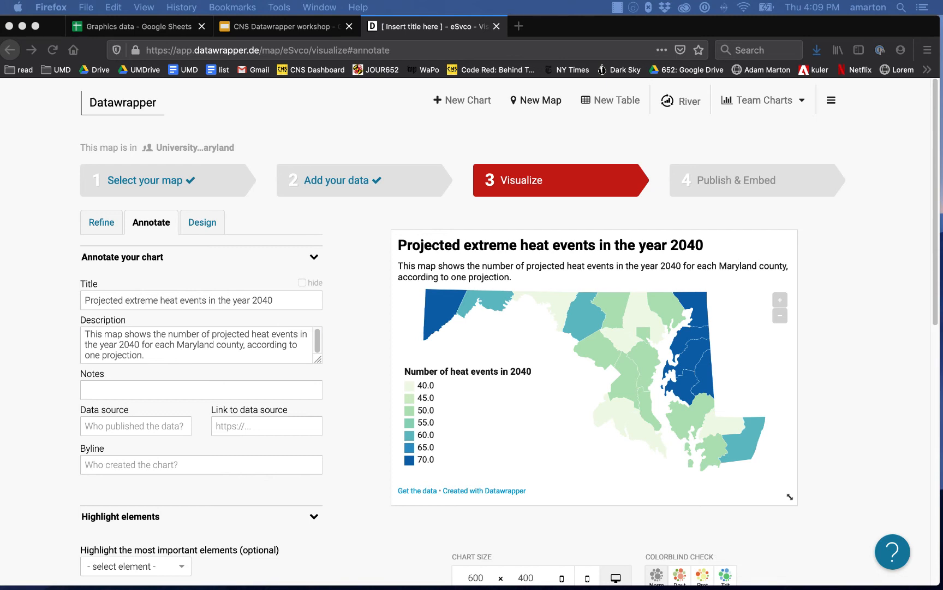
key(super+Tab)
click(145, 425)
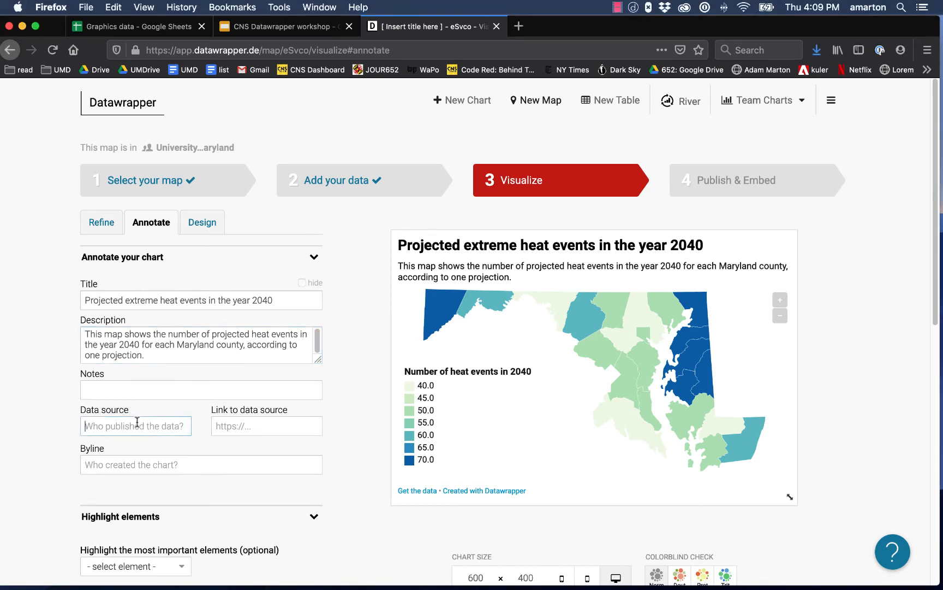
text(Maryland Climate and Health Report)
click(151, 464)
text(Ad)
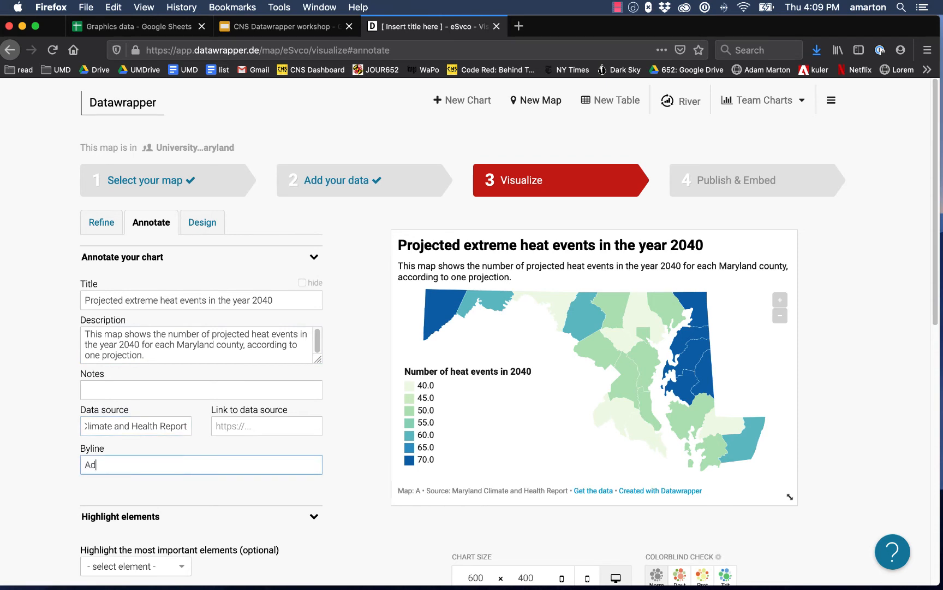
text(am Marton)
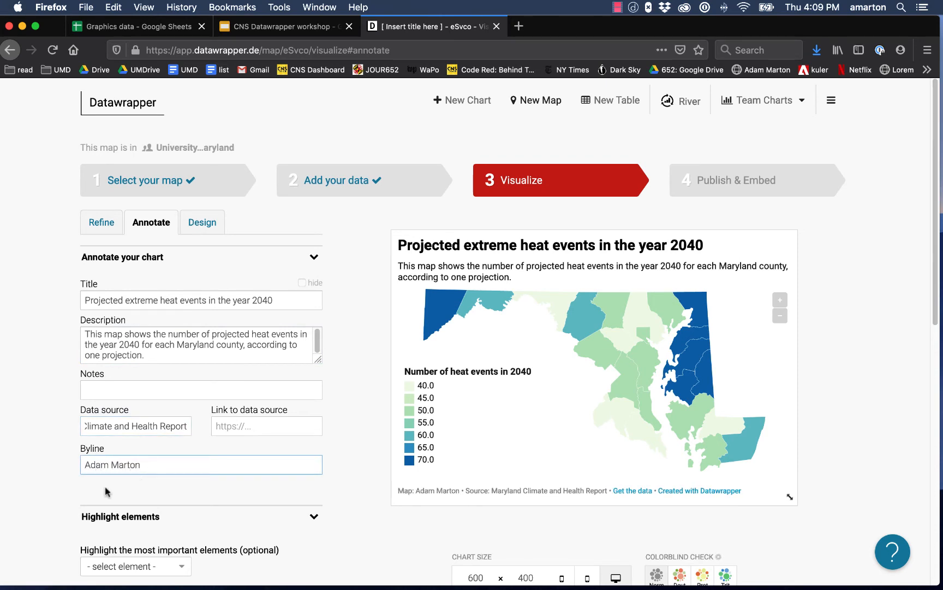
click(57, 499)
Enable social sharing in the map's design settings, keeping the Share Site Chart Is Embedded In option
scroll(52, 465, down, 3)
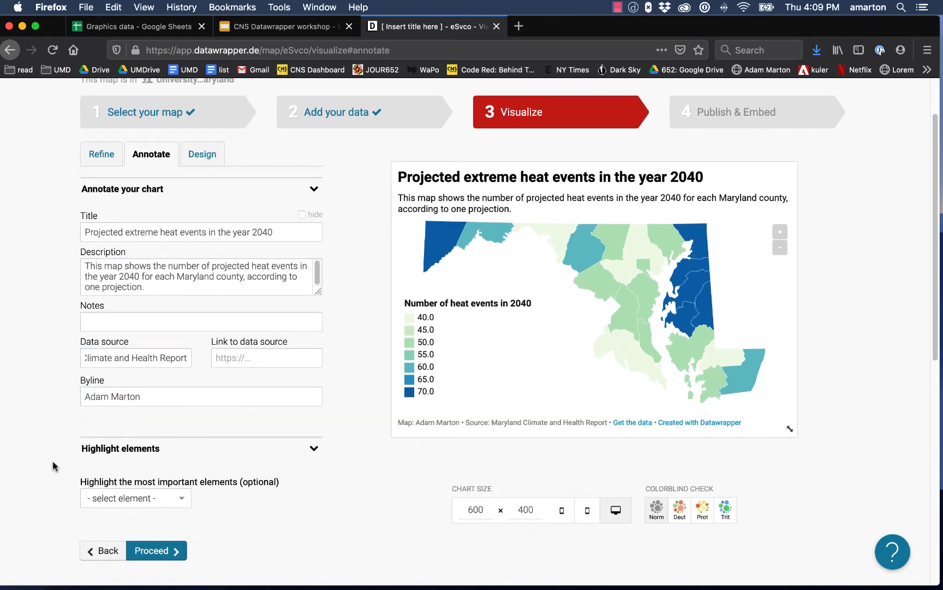
scroll(52, 465, up, 3)
scroll(53, 465, down, 3)
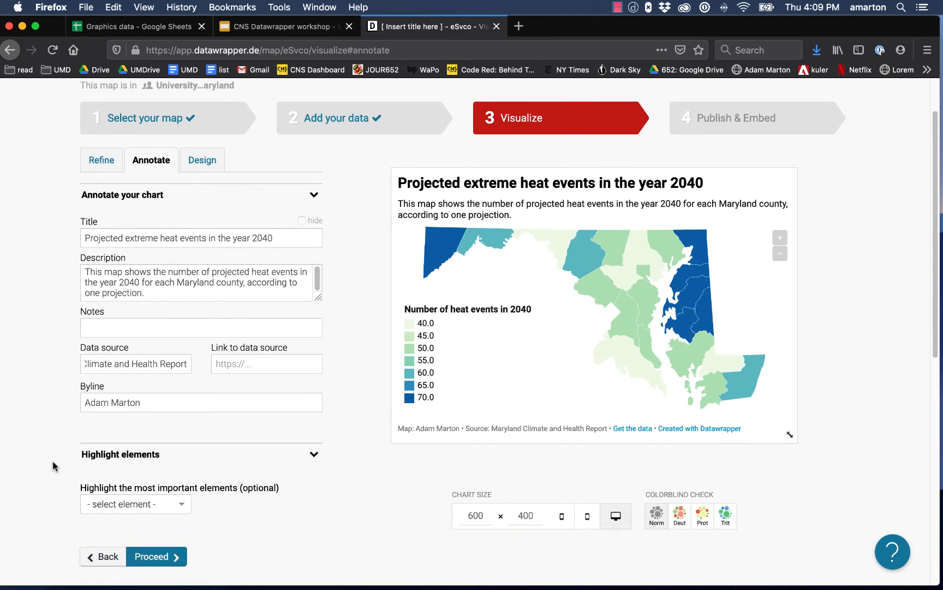
scroll(52, 459, up, 1)
click(198, 179)
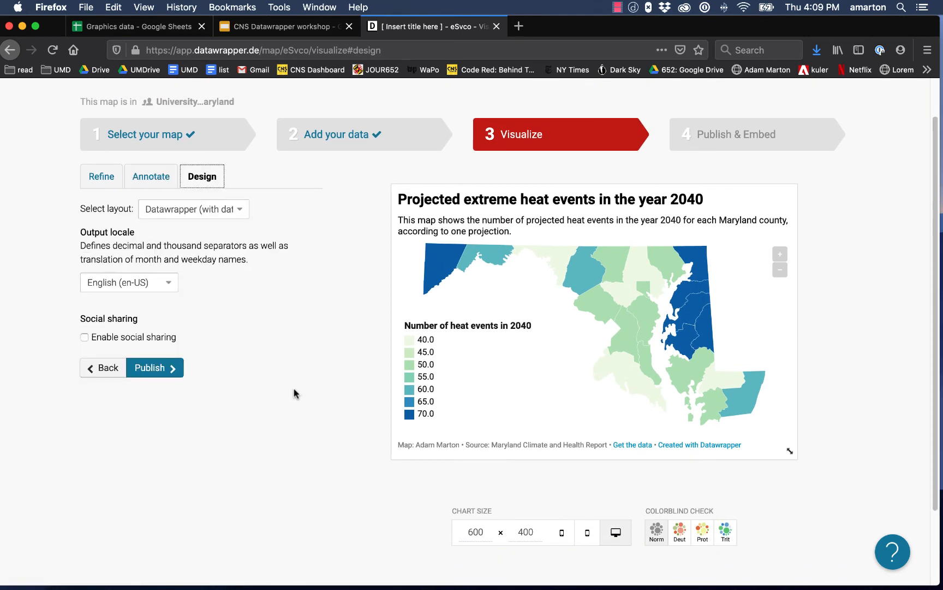
click(99, 340)
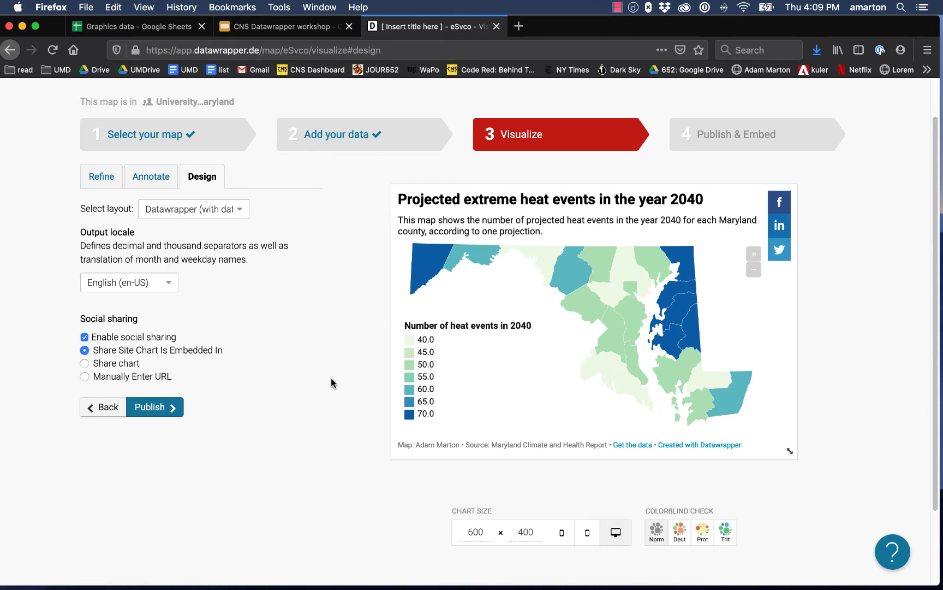
Continue to the Publish & Embed stage, publish the map and view its sharing and embed options
click(170, 404)
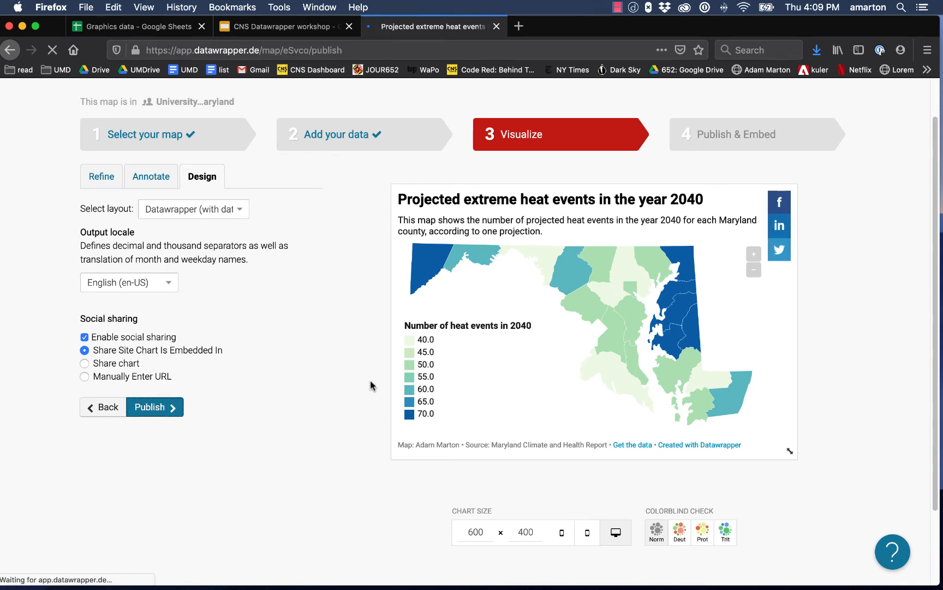
click(124, 288)
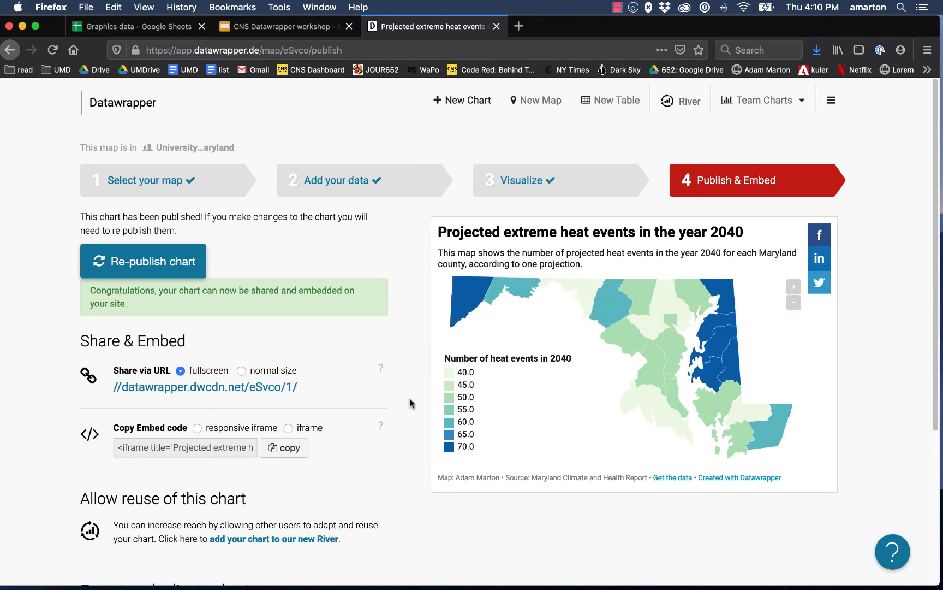
scroll(412, 403, down, 1)
scroll(412, 403, up, 1)
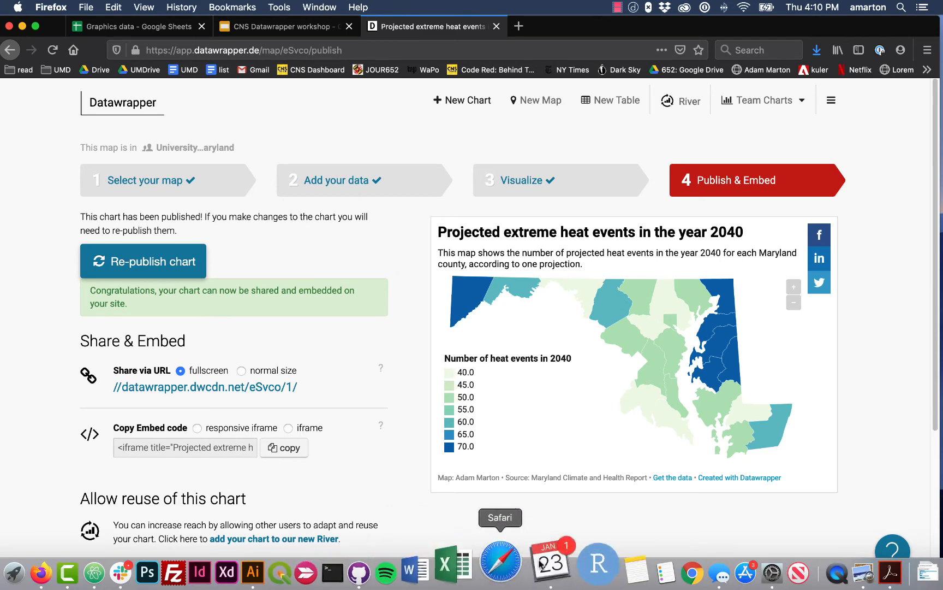
Switch to the CNS Datawrapper workshop presentation in Google Slides and present the slides from Datawrapper Academy through the Datawrapper Blog
click(274, 26)
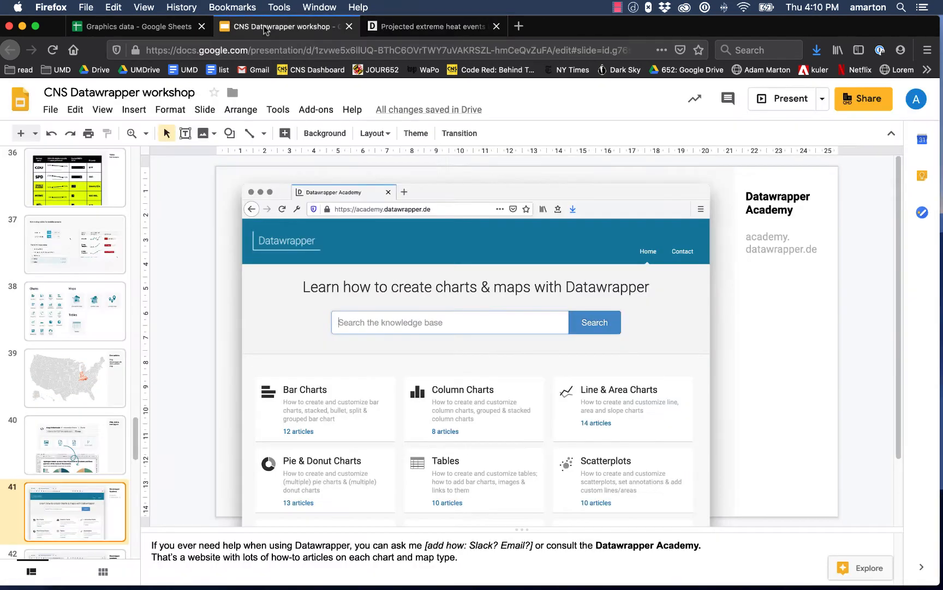
click(787, 99)
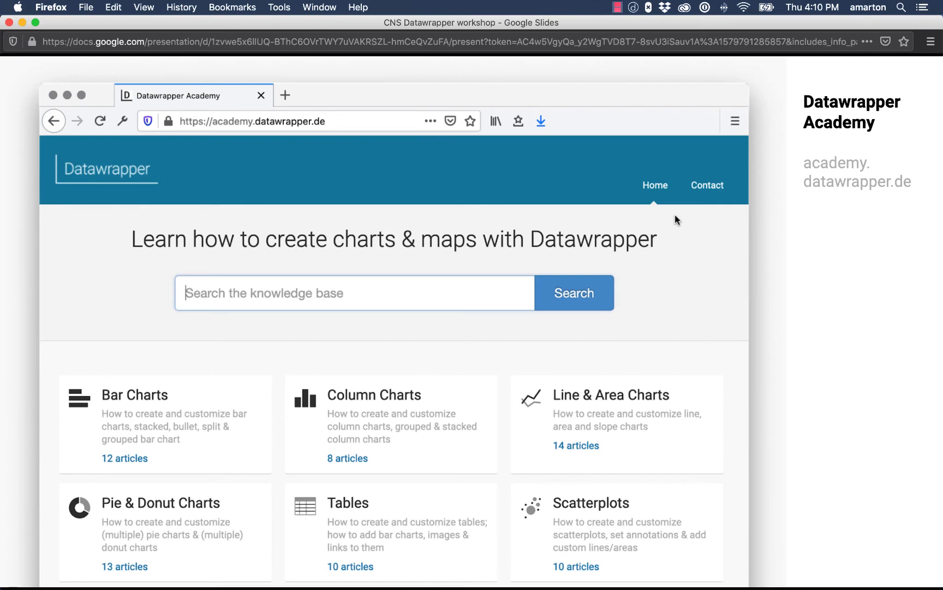
key(Right)
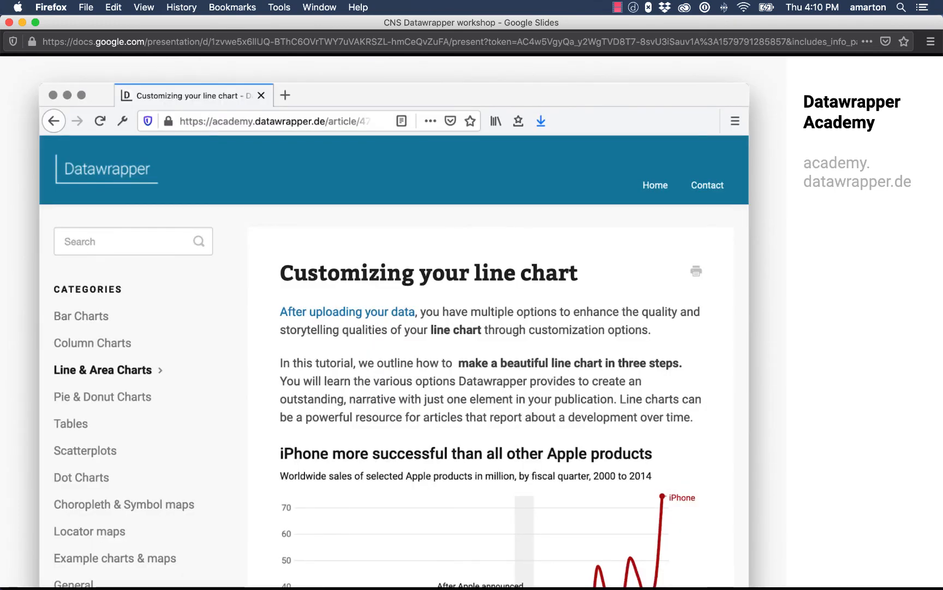
key(Right)
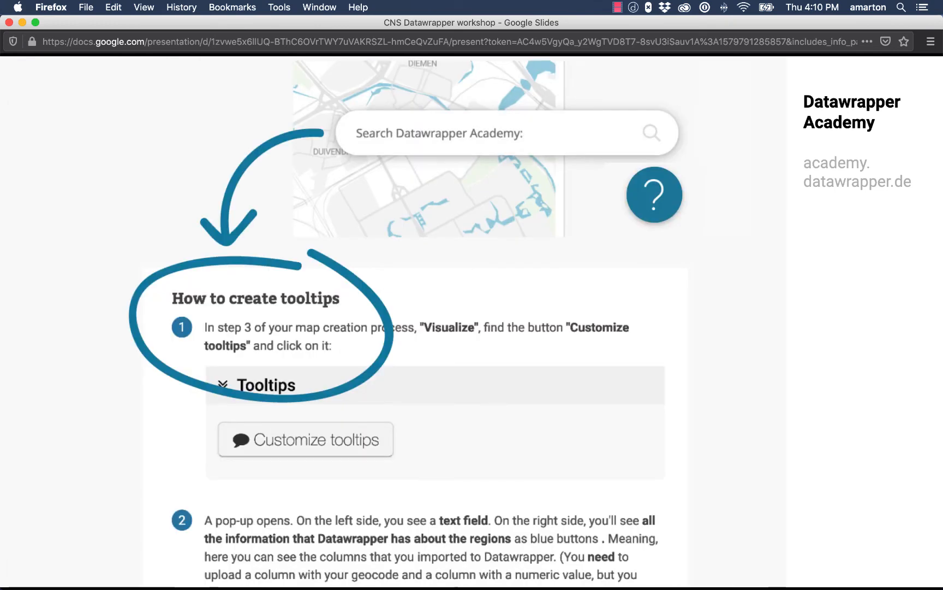
key(Right)
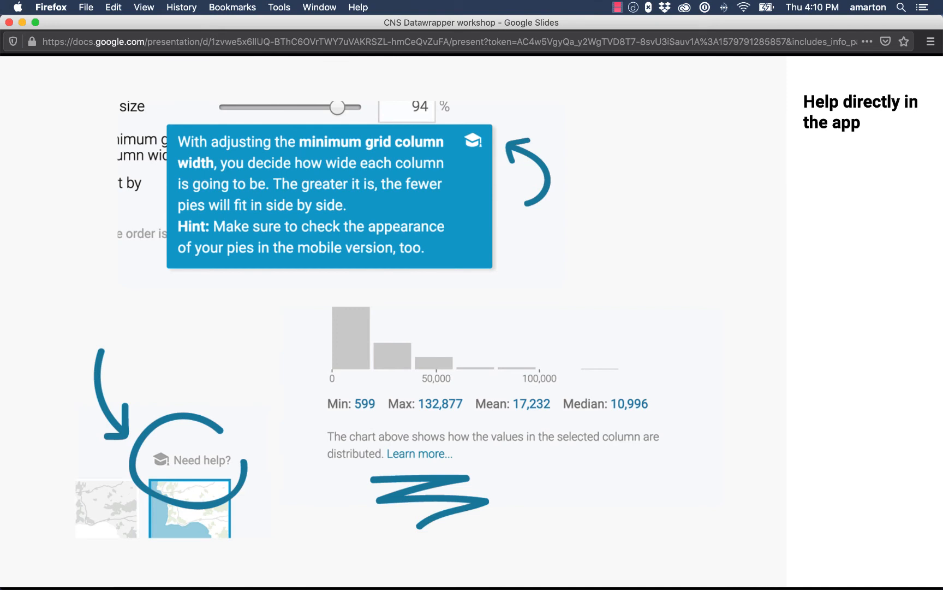
key(Right)
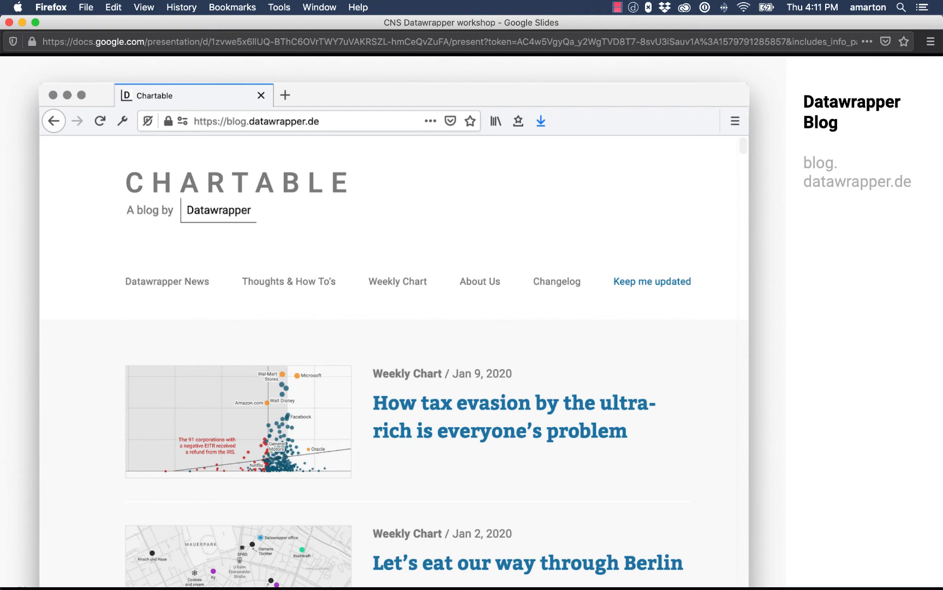
Present the slides on the Datawrapper Blog's Weekly Charts, How To's and feature news, through the newsletter slide to the Twitter account slide
key(Right)
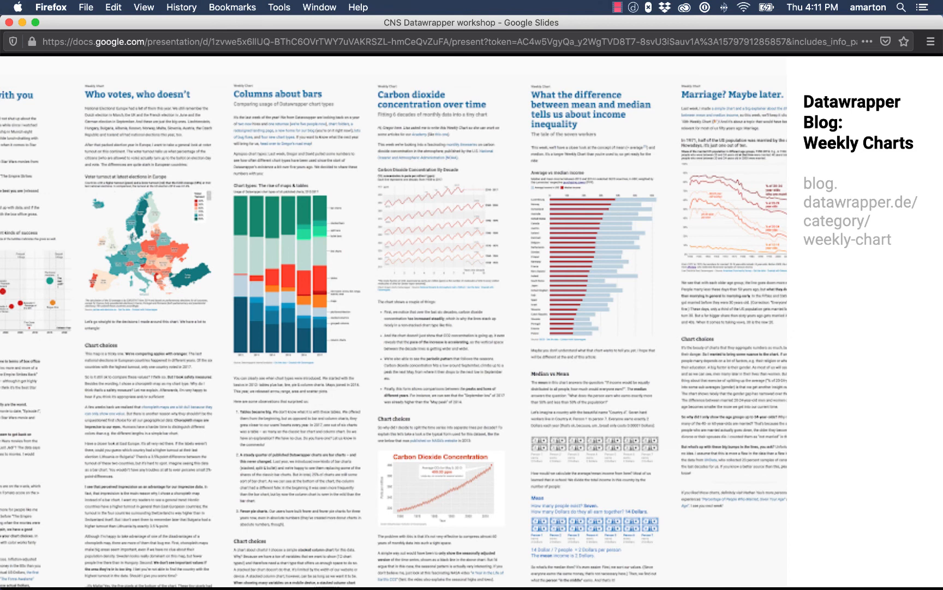
key(Right)
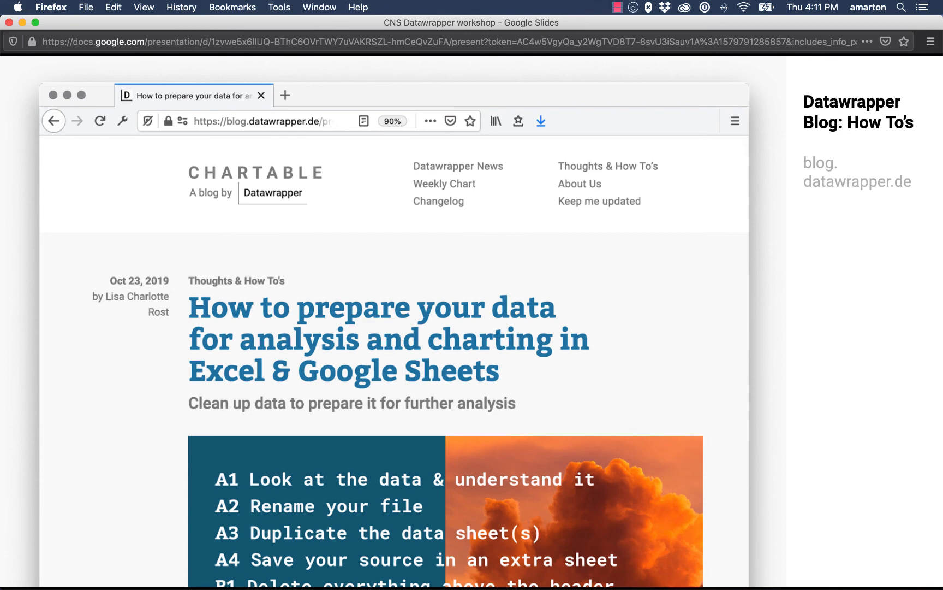
key(Right)
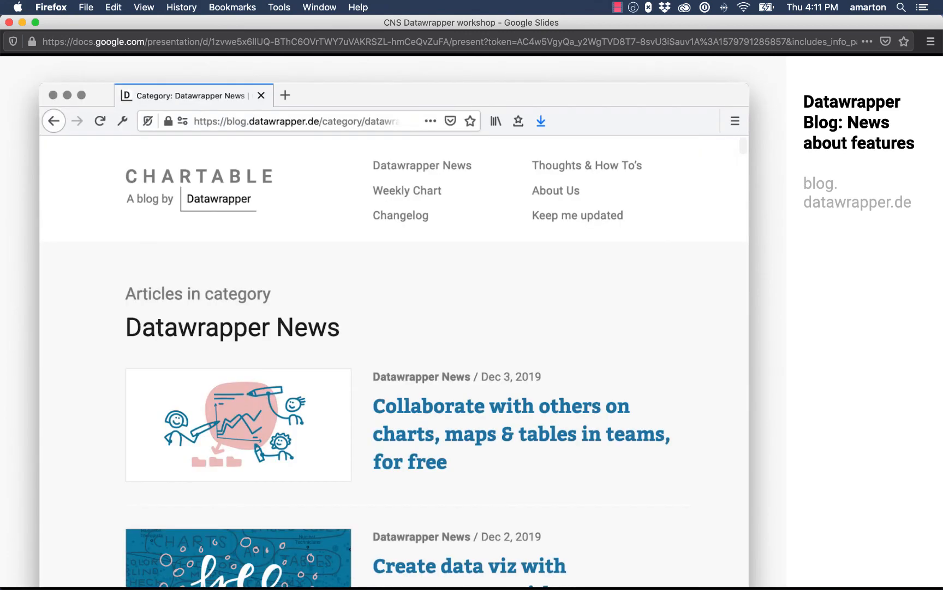
key(Right)
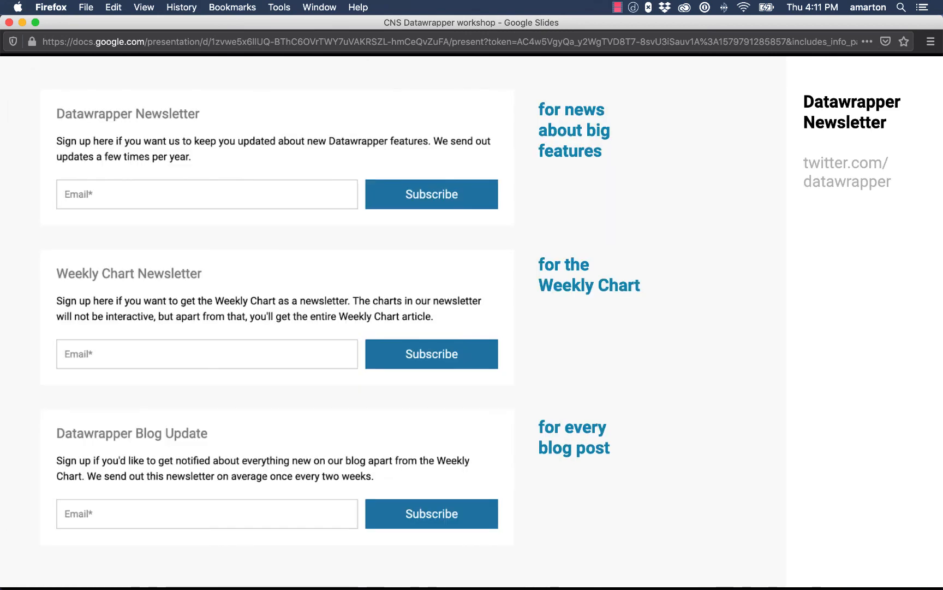
key(Right)
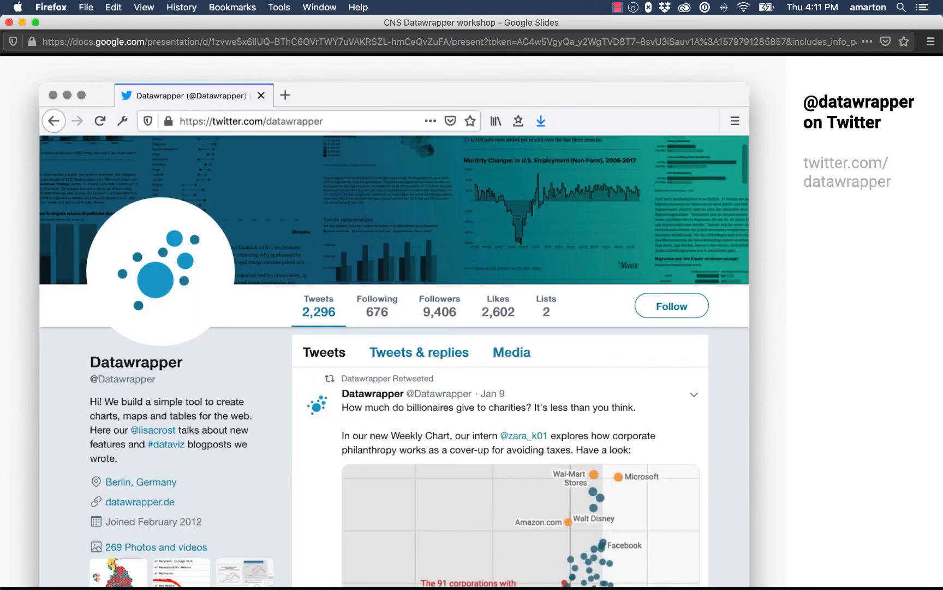
Continue the presentation from the Datawrapper River slide through the exercise link to the in-depth Datawrapper workshop slide
key(Right)
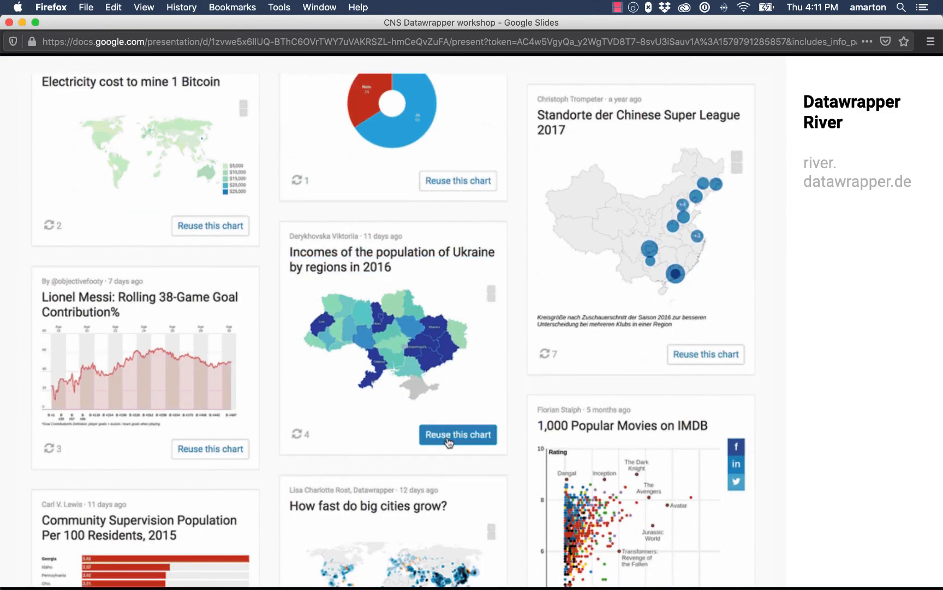
key(Right)
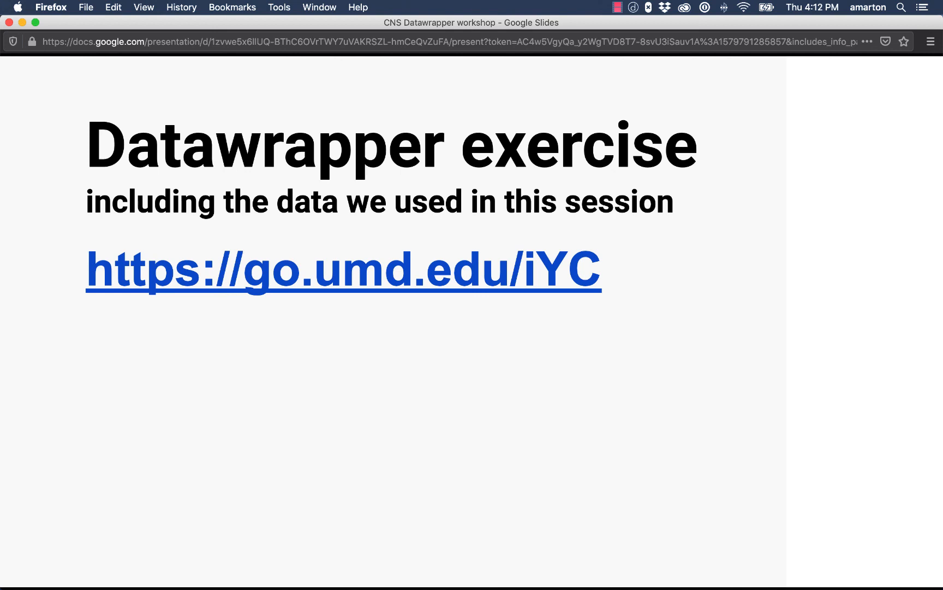
key(Right)
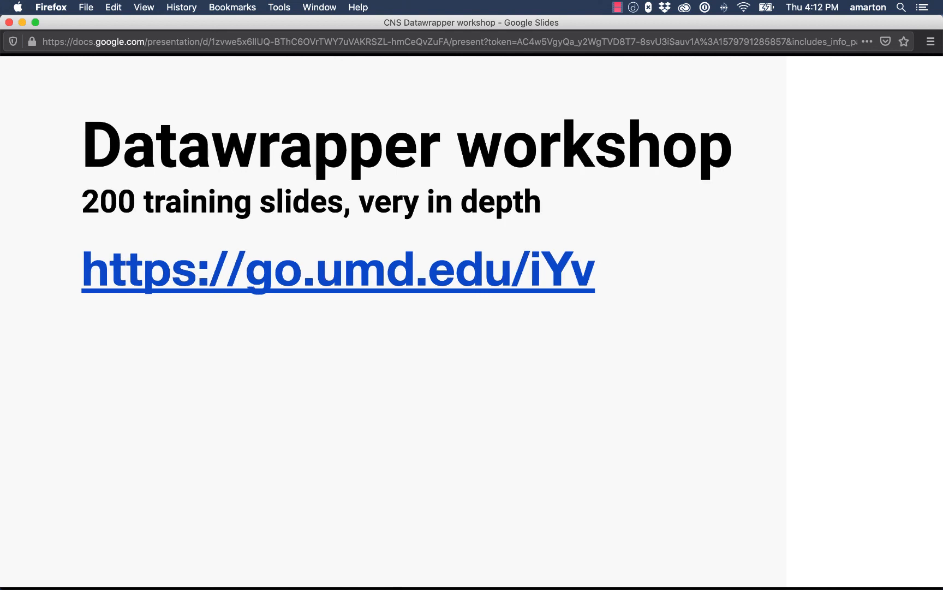